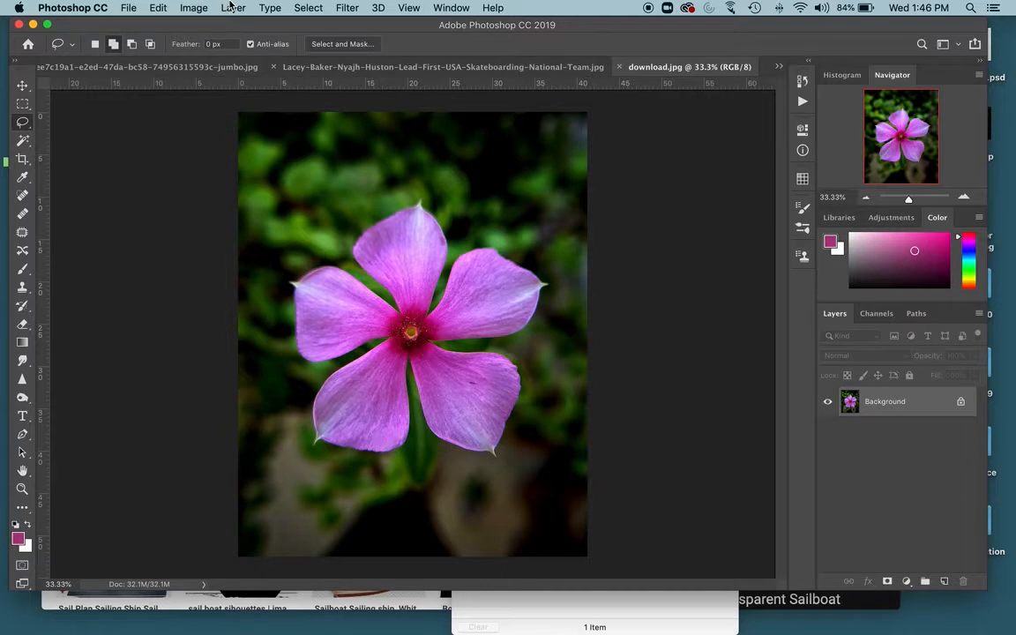
- Resize the image to a width of 9 inches without resampling
click(196, 10)
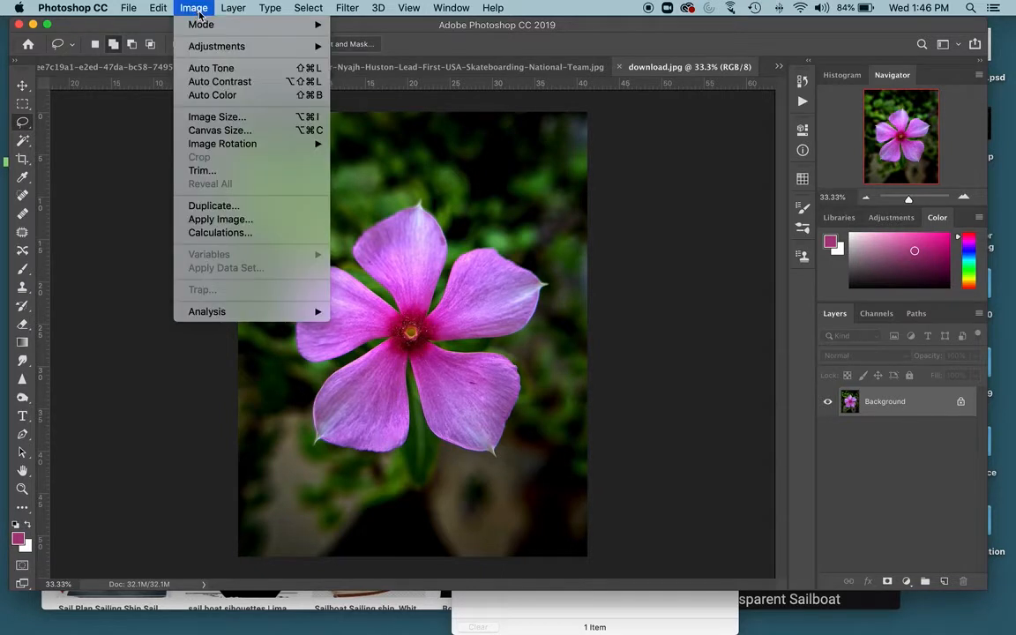
click(231, 122)
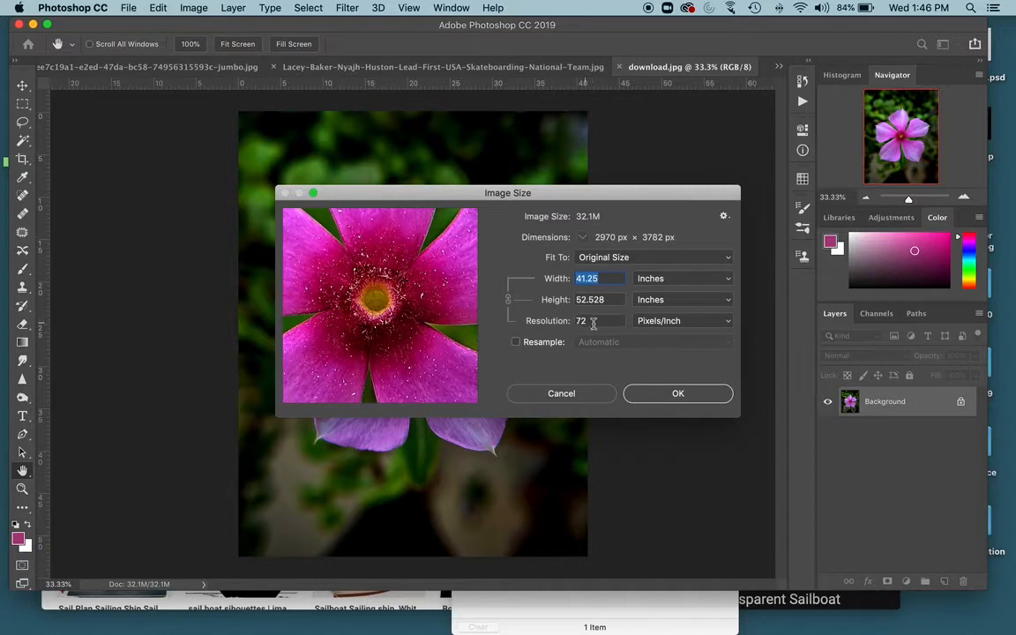
double_click(589, 321)
click(544, 278)
text(12)
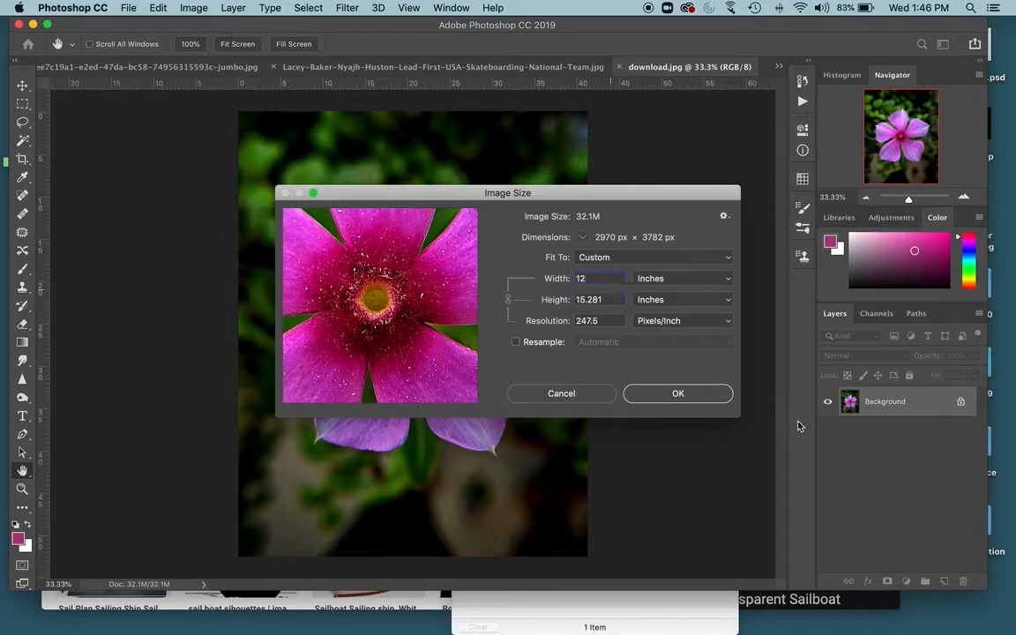
key(BackSpace)
text(0)
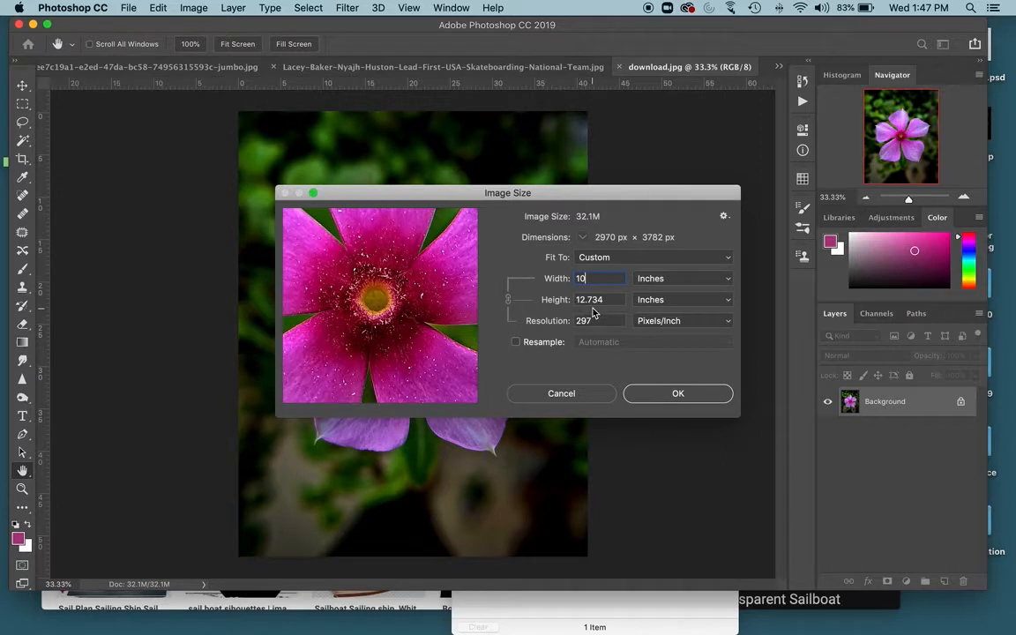
key(BackSpace)
text(1)
key(BackSpace)
text(0)
key(BackSpace)
key(BackSpace)
text(9)
click(677, 394)
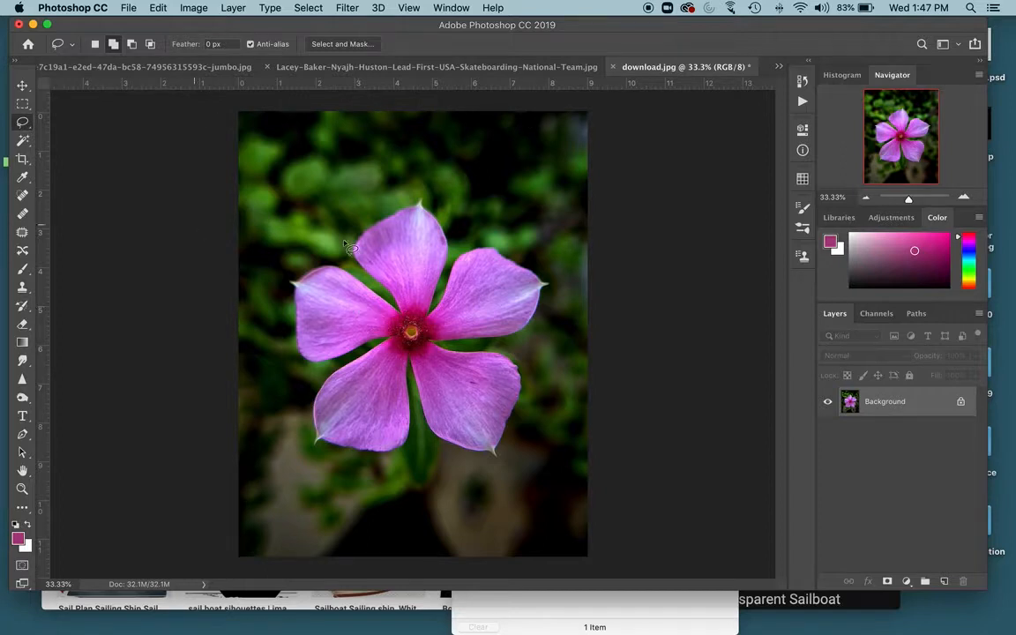
- Deselect, then select parts of the petals with the Magic Wand at a tolerance of 1
mouse_move(363, 232)
mouse_down()
mouse_move(355, 248)
mouse_move(407, 311)
mouse_move(430, 220)
mouse_move(415, 208)
mouse_move(362, 233)
mouse_up()
key(super+d)
click(22, 140)
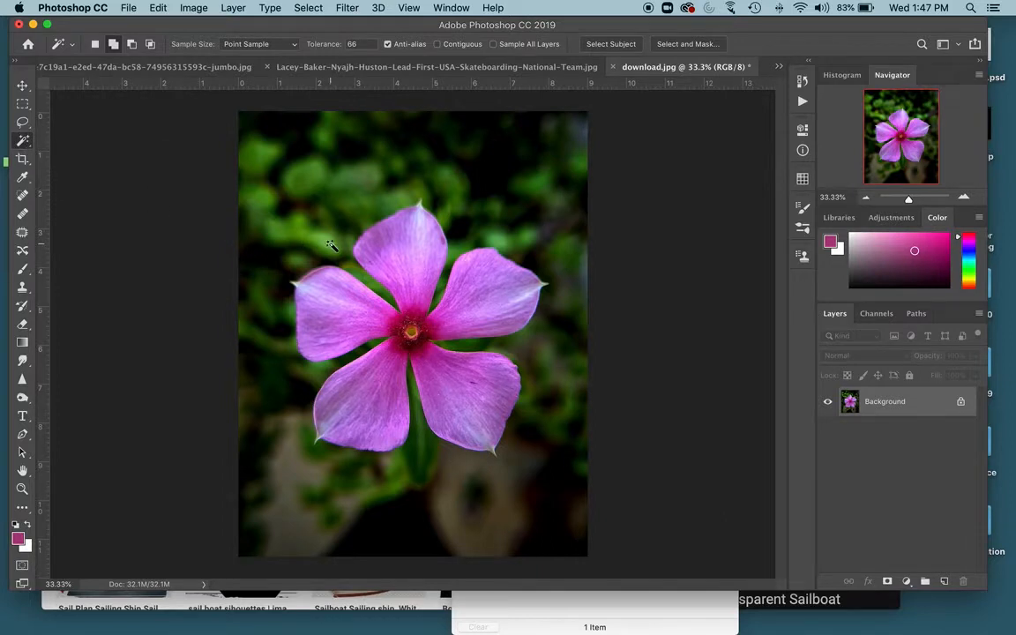
click(333, 43)
text(1)
click(380, 242)
click(409, 253)
- Switch the Magic Wand to add mode, set tolerance to 33, and add more petal areas to the selection
click(95, 44)
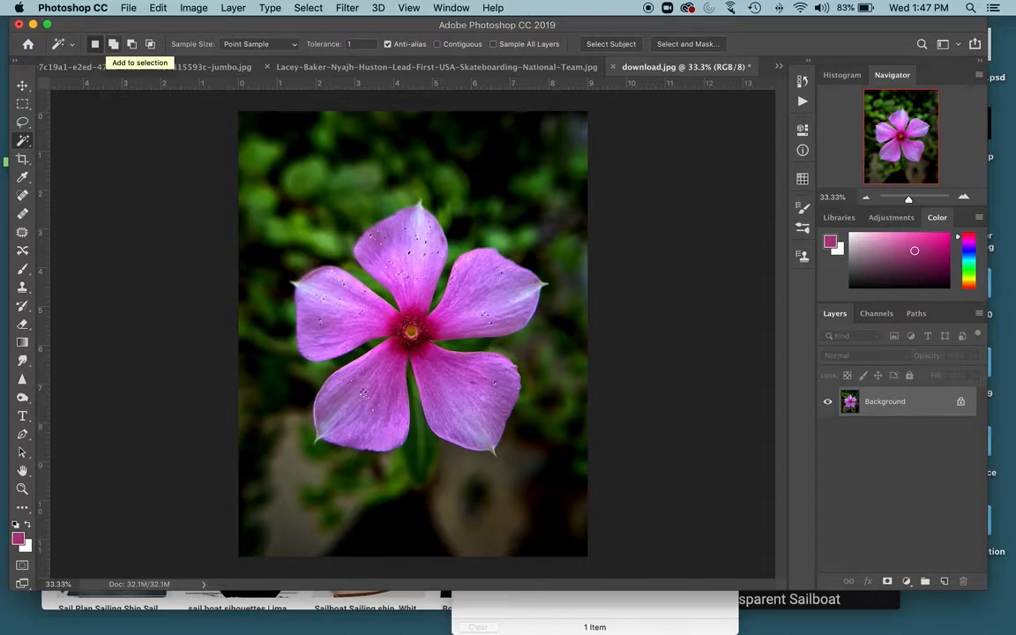
click(114, 45)
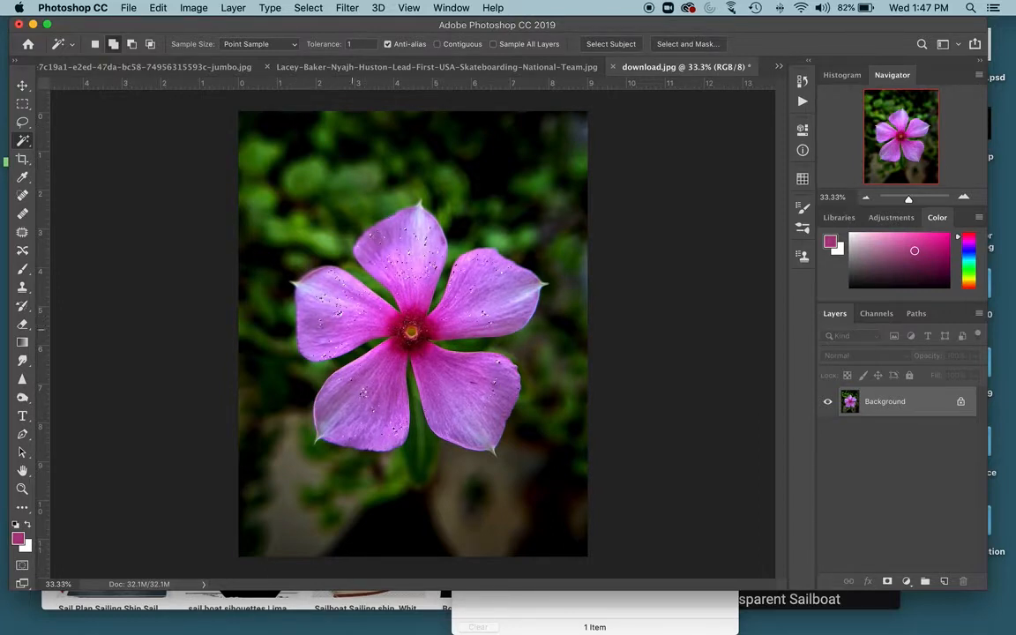
click(349, 44)
drag(351, 44, 315, 40)
text(33)
click(409, 247)
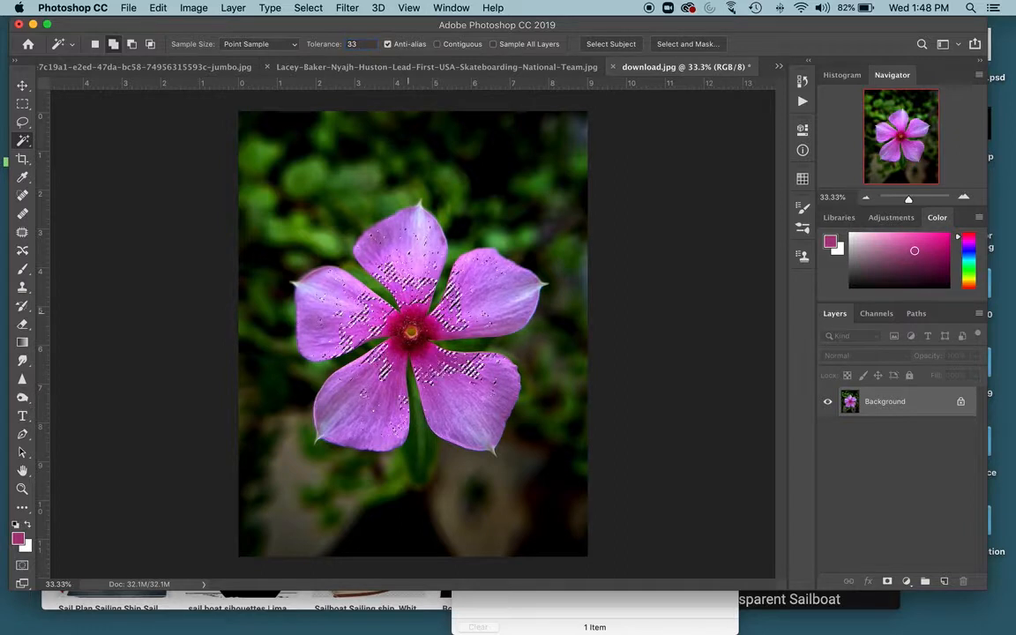
click(408, 290)
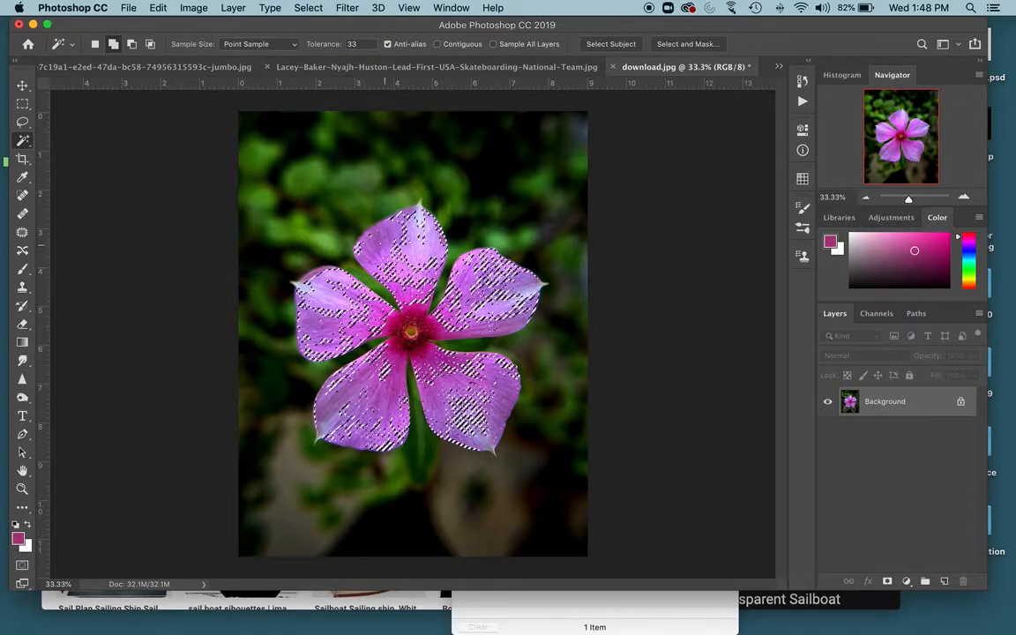
click(394, 261)
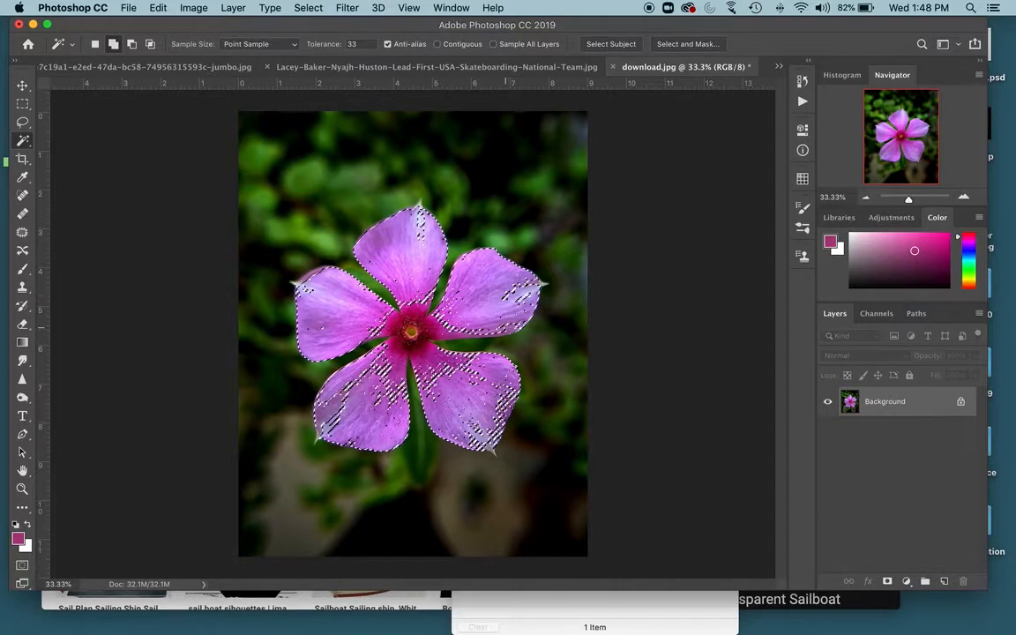
click(414, 350)
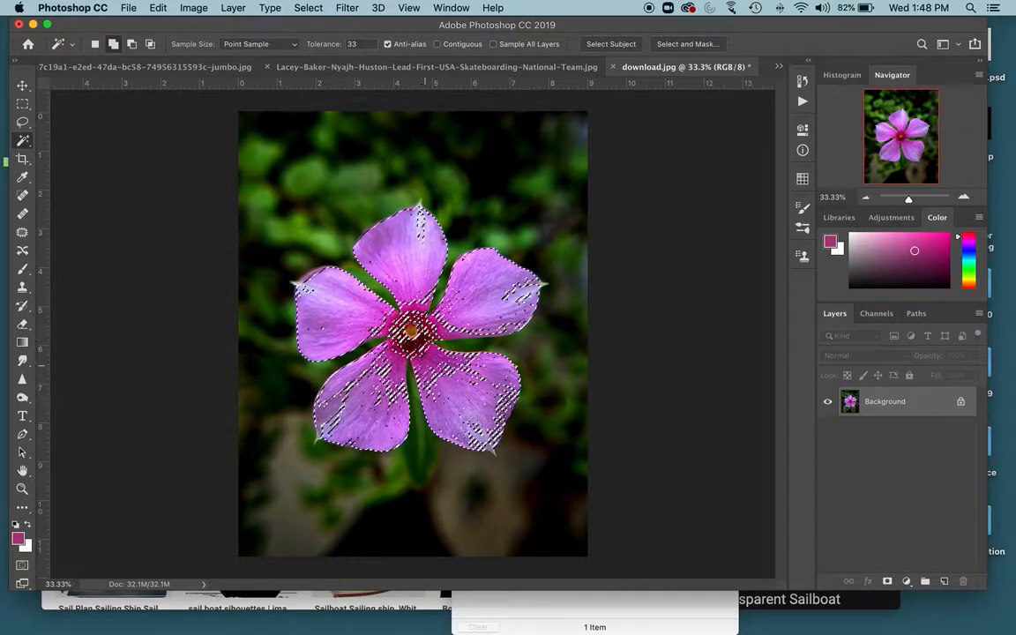
- Raise the Magic Wand tolerance to 55 and add the remaining petal areas to the selection
double_click(353, 44)
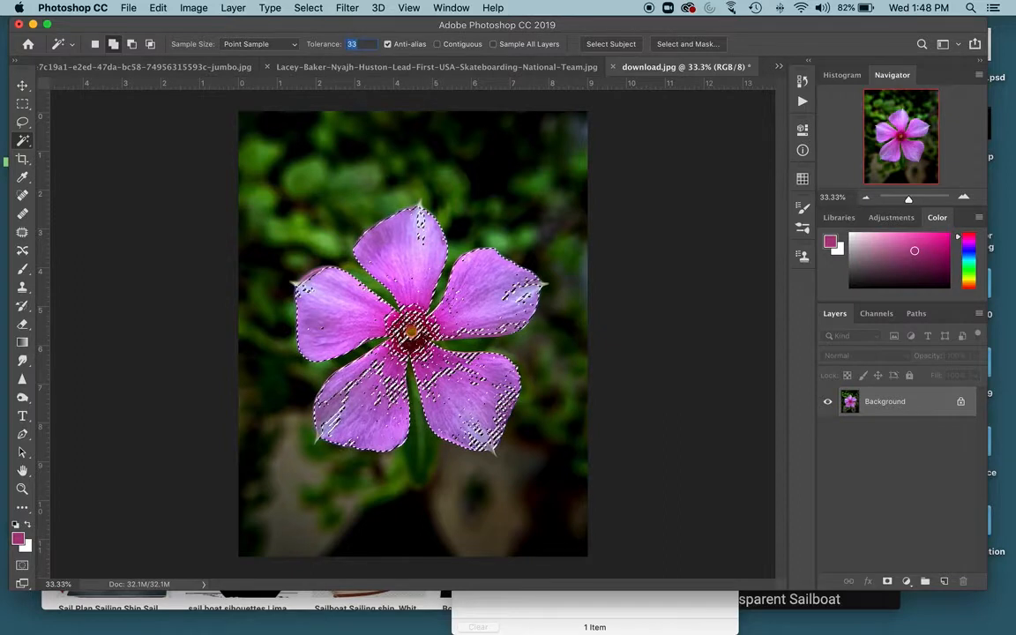
text(55)
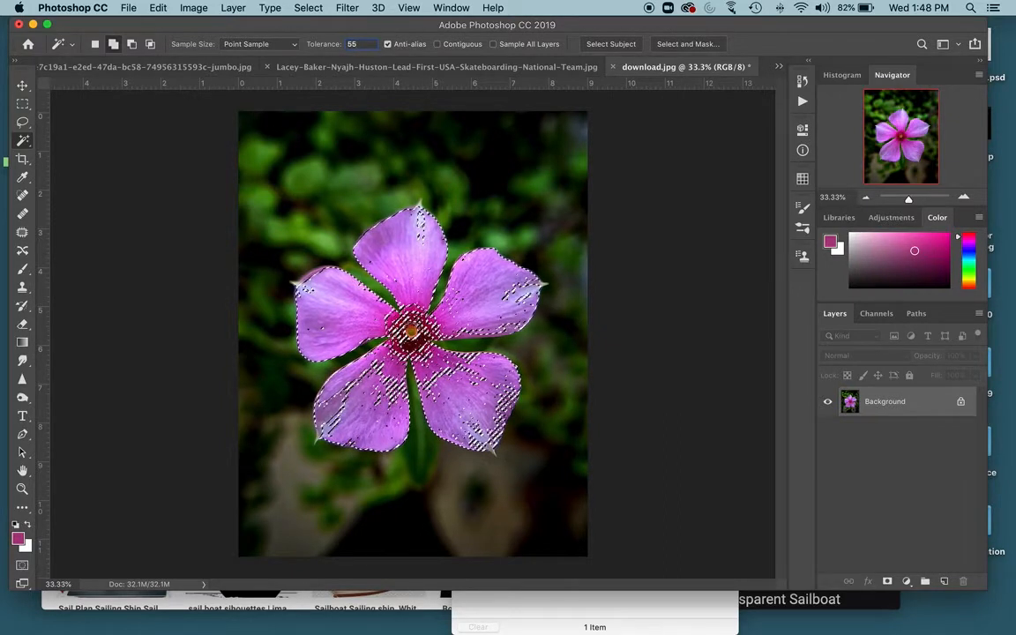
click(334, 410)
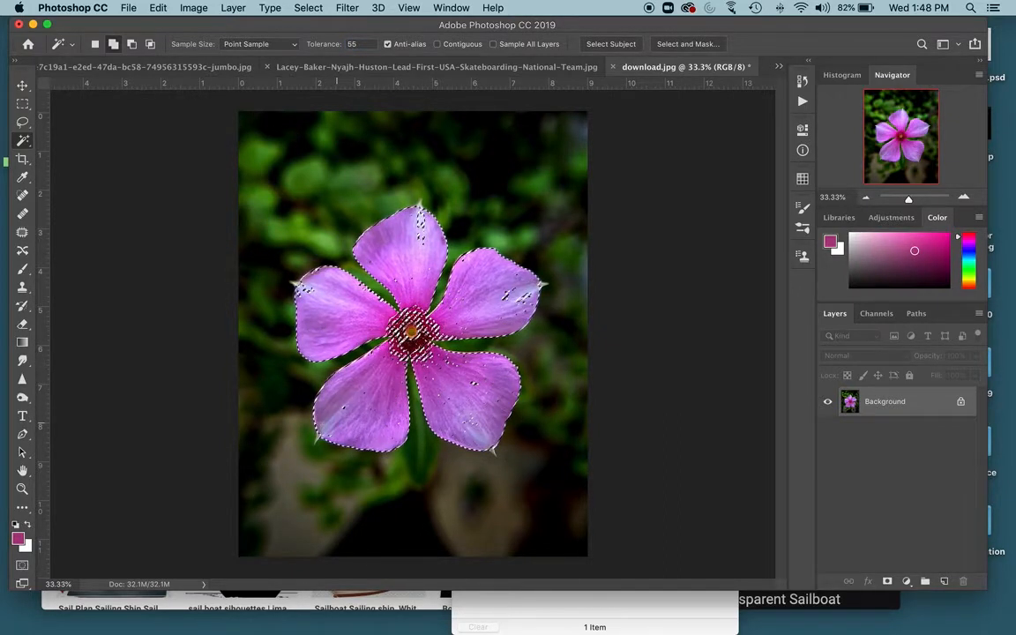
click(507, 294)
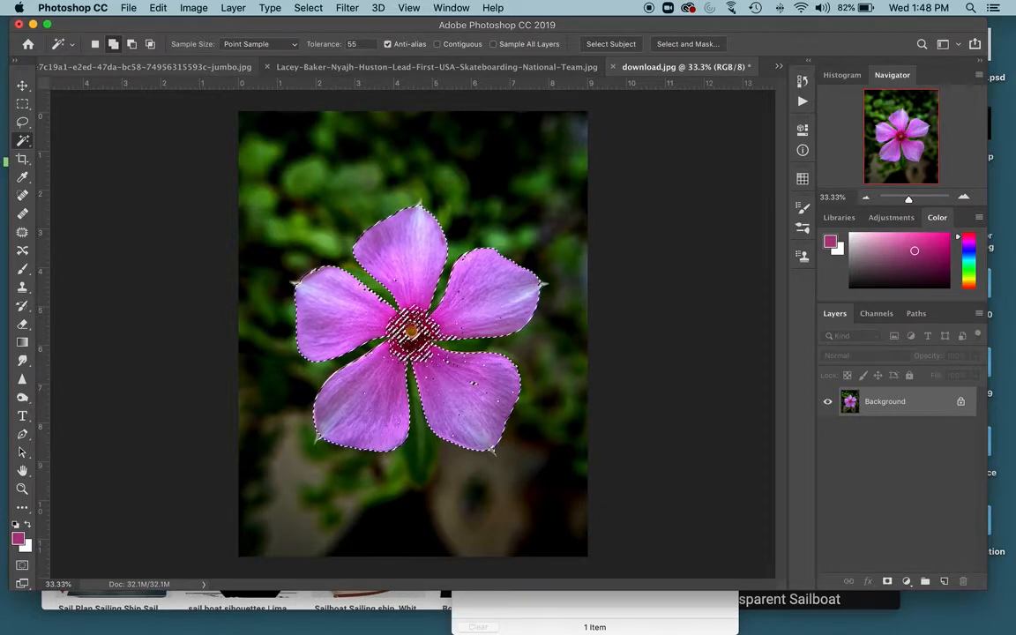
- Switch to the Lasso and refine the selection around the upper petals
key(l)
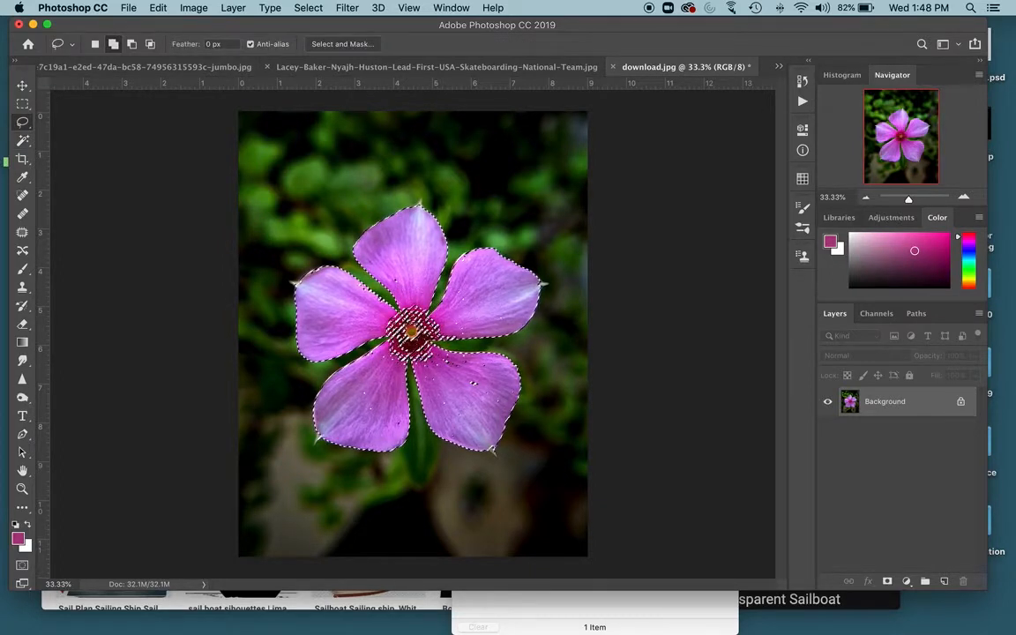
key(super+equal)
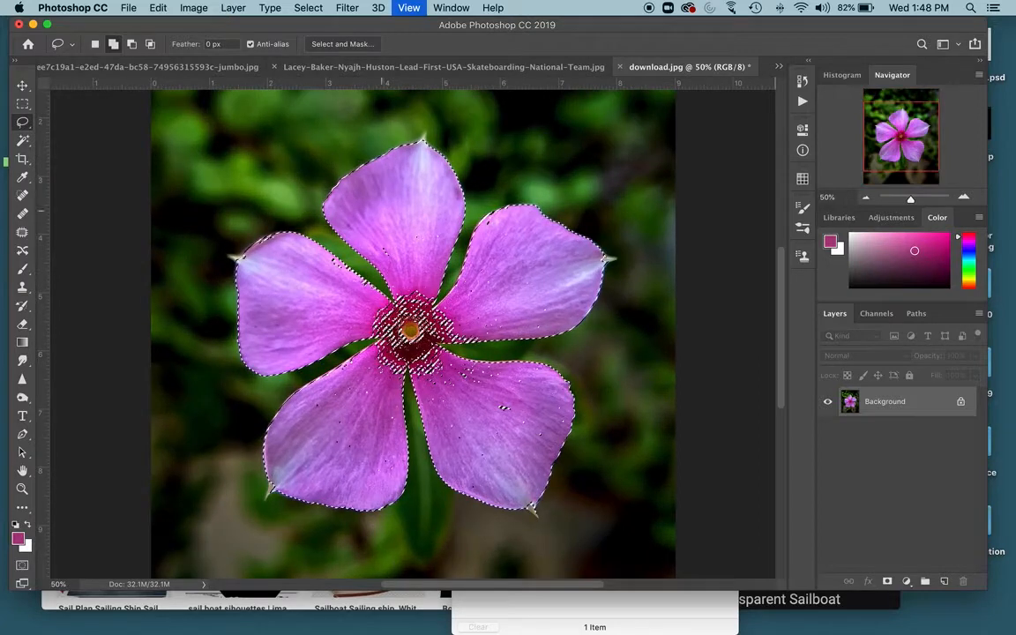
mouse_move(372, 217)
mouse_down()
mouse_move(395, 270)
mouse_move(432, 259)
mouse_move(371, 210)
mouse_up()
mouse_move(502, 236)
mouse_down()
mouse_move(466, 316)
mouse_move(444, 265)
mouse_up()
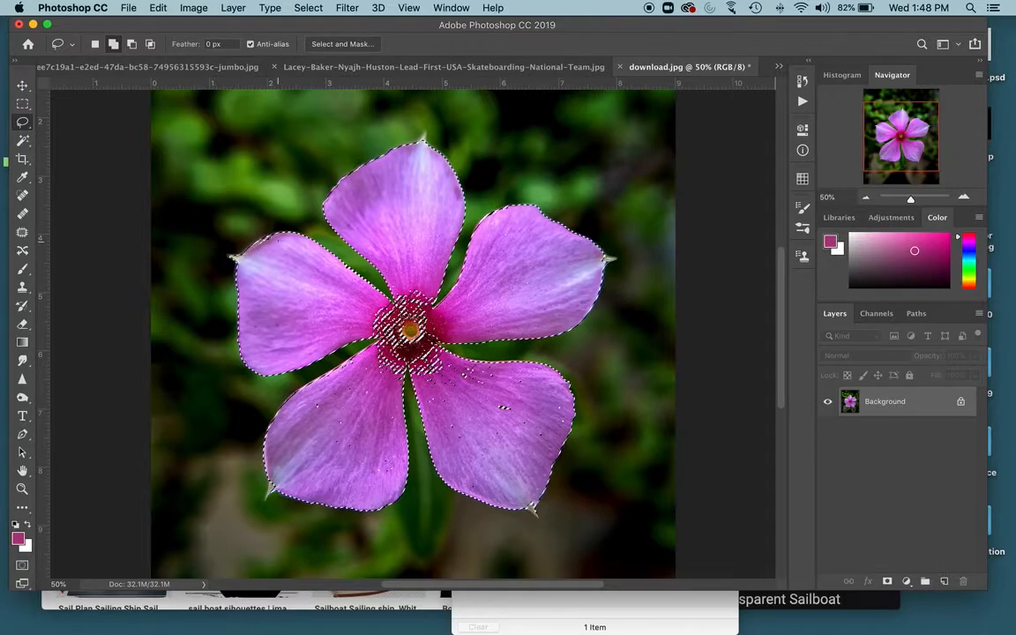
- Zoom in on the flower centre and lasso around it to include it in the selection
key(super+plus)
key(super+plus)
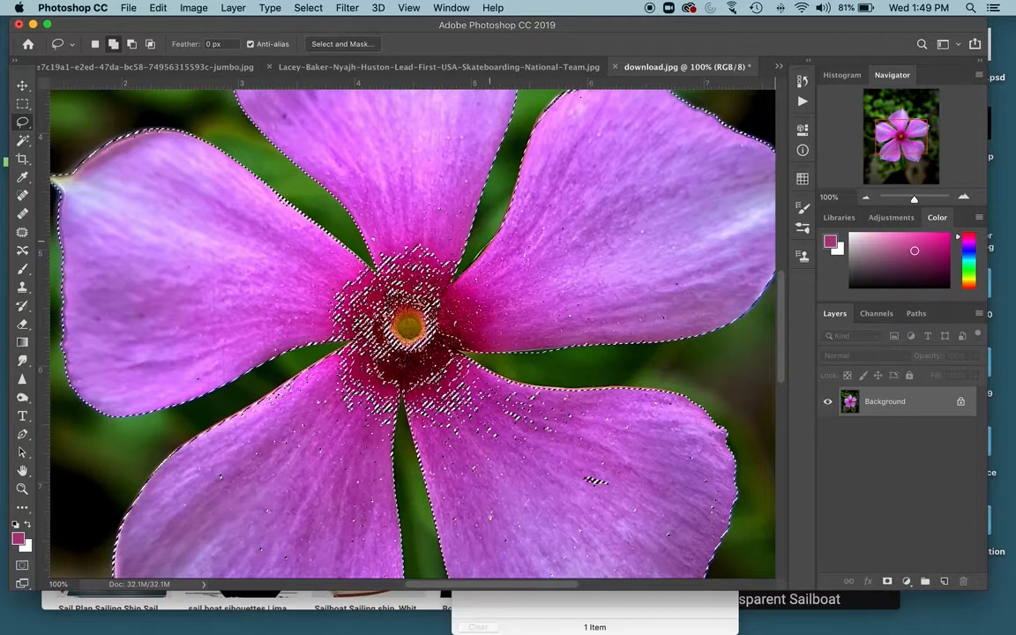
key(alt)
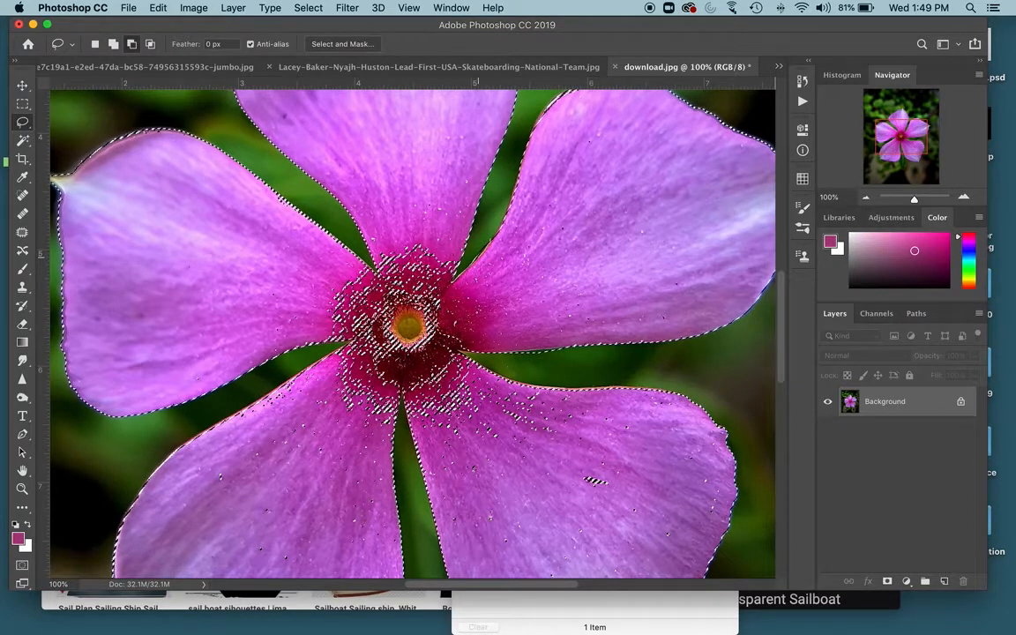
scroll(413, 333, up, 5)
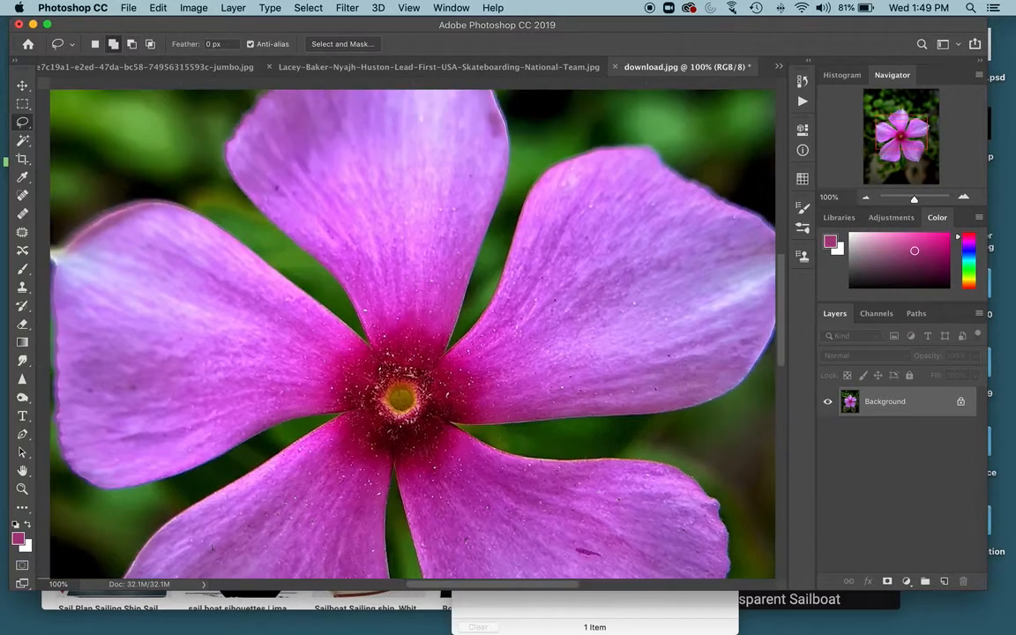
mouse_move(372, 345)
mouse_down()
mouse_move(375, 372)
mouse_move(362, 344)
mouse_move(401, 305)
mouse_move(402, 278)
mouse_up()
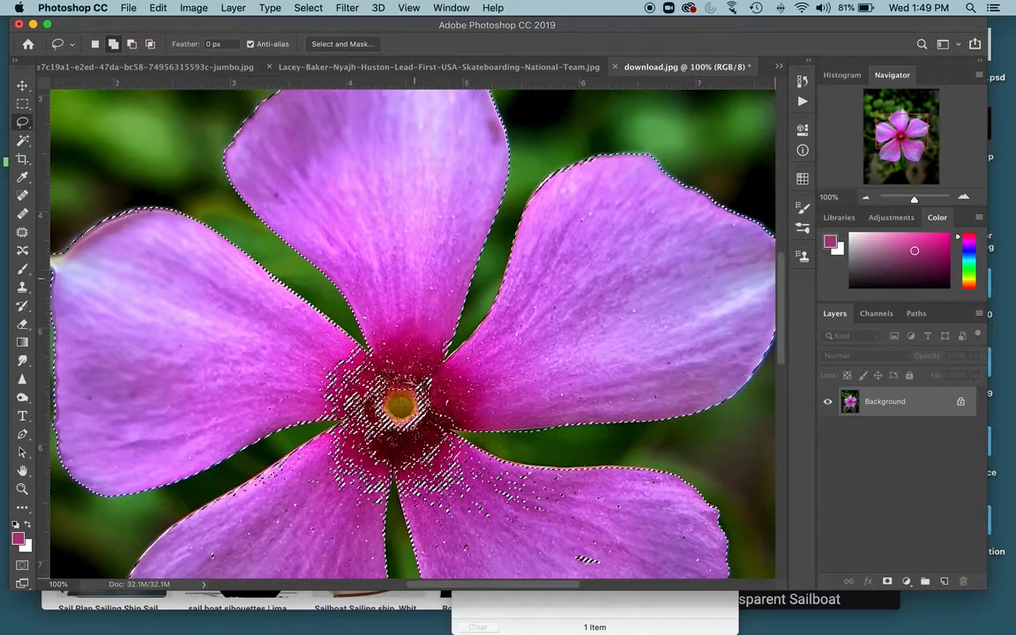
mouse_move(391, 376)
mouse_down()
mouse_move(332, 356)
mouse_move(392, 376)
mouse_up()
mouse_move(332, 406)
mouse_down()
mouse_move(321, 416)
mouse_move(351, 421)
mouse_move(320, 446)
mouse_move(323, 480)
mouse_move(362, 514)
mouse_move(388, 432)
mouse_move(291, 357)
mouse_up()
mouse_move(376, 394)
mouse_down()
mouse_move(382, 446)
mouse_move(426, 496)
mouse_move(388, 401)
mouse_up()
mouse_move(423, 444)
mouse_down()
mouse_move(450, 518)
mouse_move(375, 403)
mouse_move(380, 353)
mouse_move(401, 357)
mouse_up()
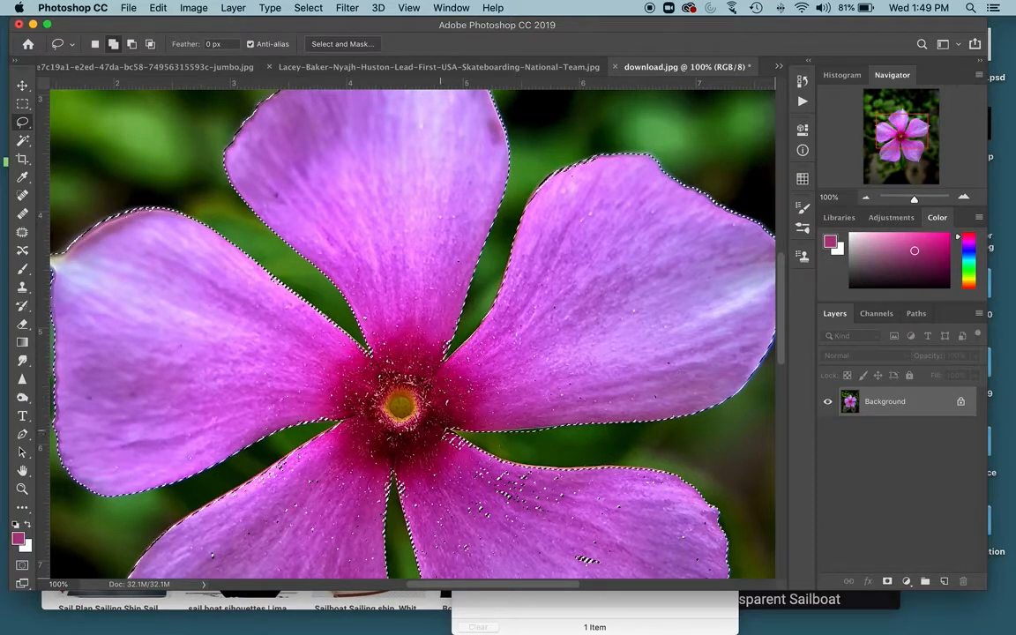
- Lasso over the unselected spot on the lower-right petal to add it to the selection
scroll(406, 393, down, 3)
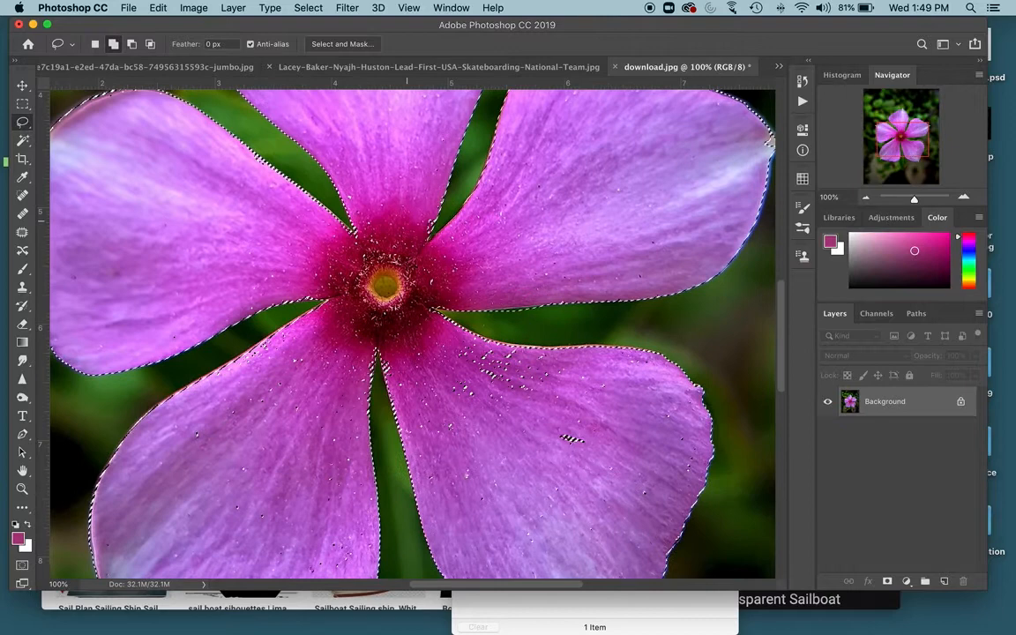
mouse_move(541, 471)
mouse_down()
mouse_move(529, 346)
mouse_move(422, 334)
mouse_move(398, 355)
mouse_move(410, 427)
mouse_move(565, 514)
mouse_move(612, 459)
mouse_up()
key(super+minus)
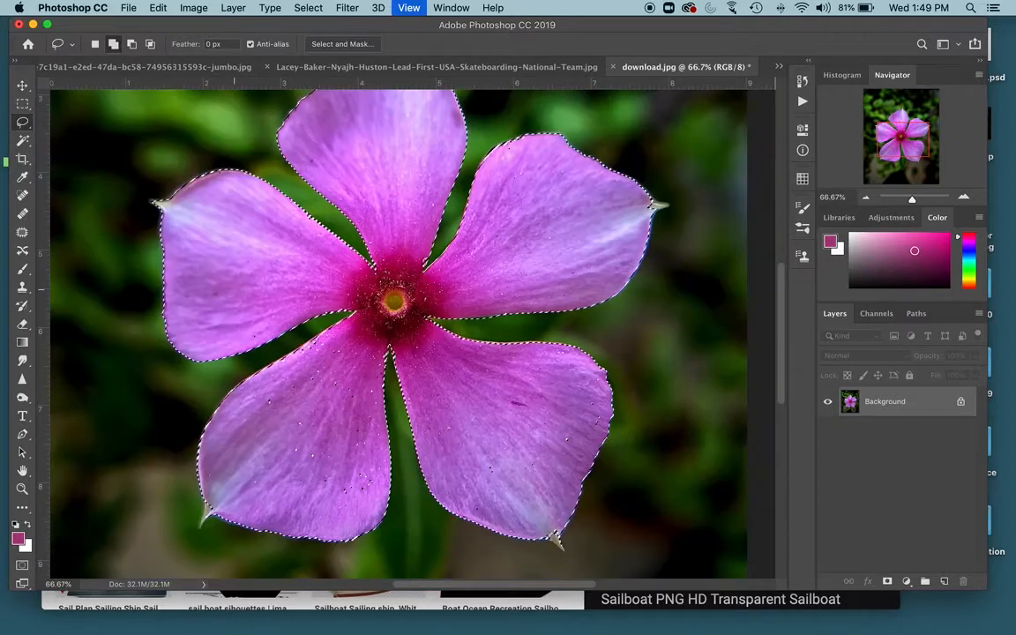
mouse_move(338, 326)
mouse_down()
mouse_move(255, 371)
mouse_move(231, 445)
mouse_move(291, 519)
mouse_move(379, 470)
mouse_move(337, 343)
mouse_up()
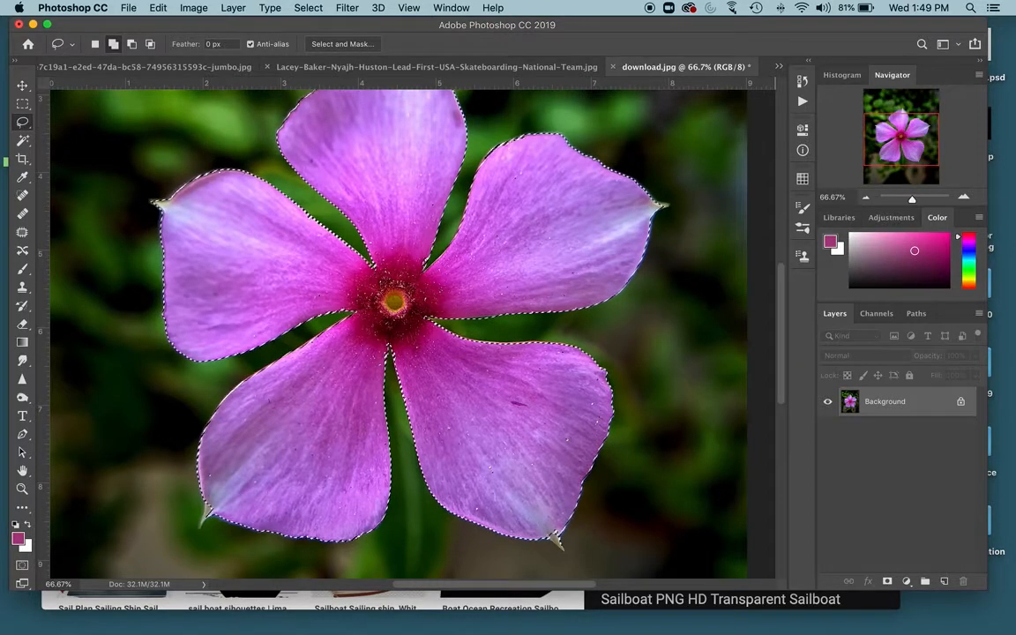
- Try filling the selection on a new layer with the foreground colour at 100% opacity
key(super+alt+shift+n)
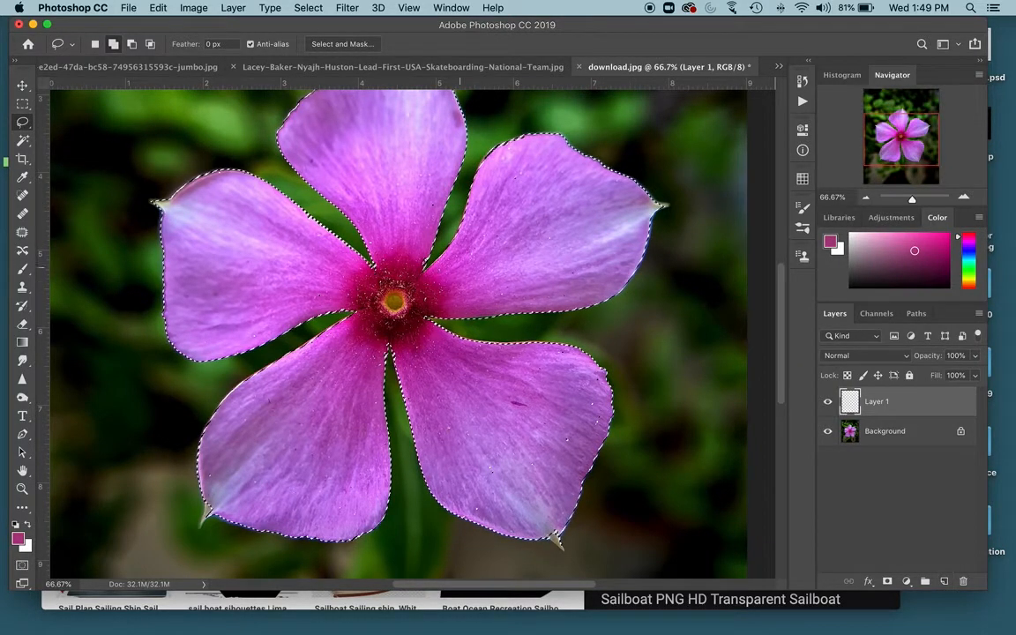
key(g)
alt+click(441, 296)
click(508, 393)
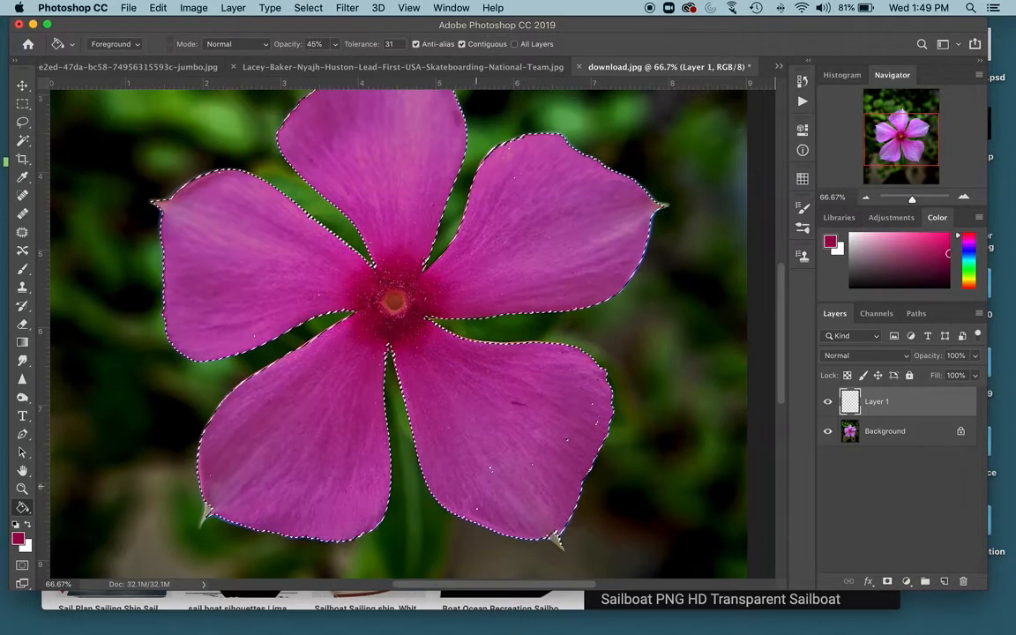
click(335, 44)
drag(334, 60, 371, 60)
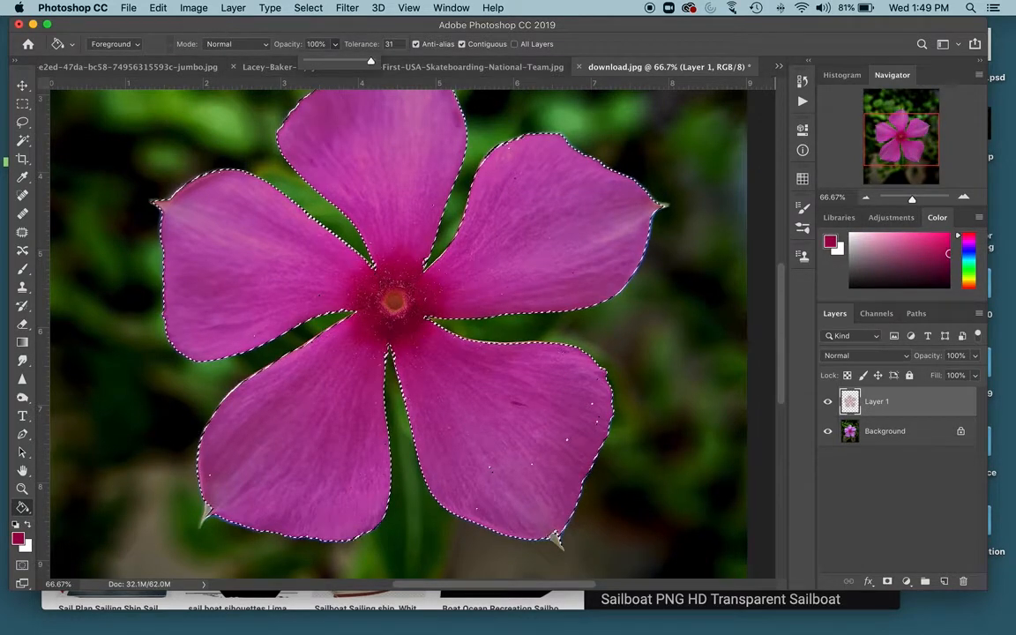
click(433, 462)
- Undo the fills and the new layer changes
key(super+z)
key(super+z)
key(super+z)
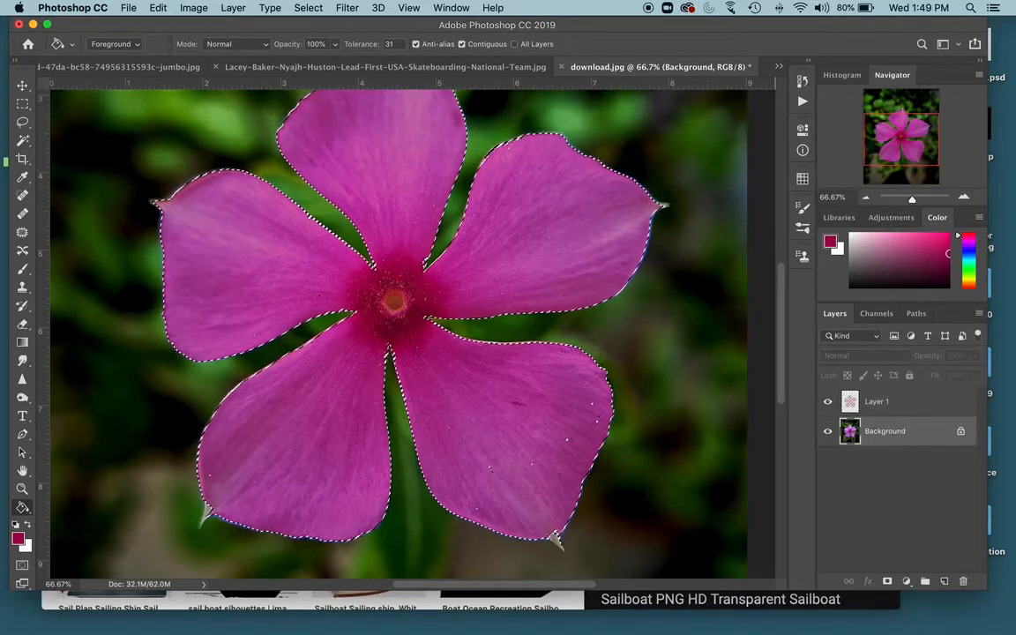
key(super+z)
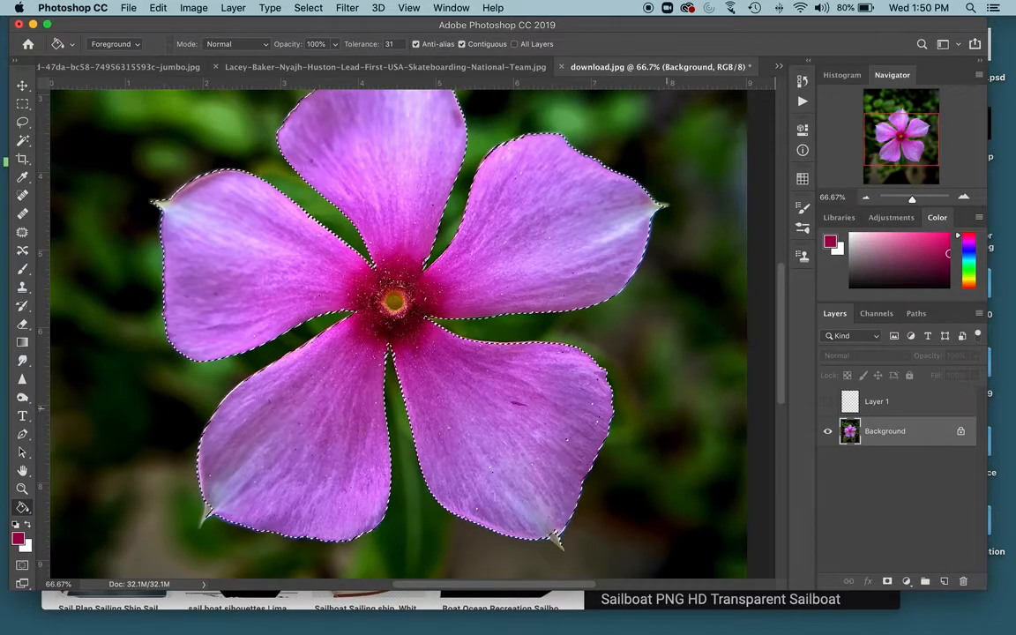
- Enter Quick Mask mode and zoom in to 200% on the flower centre
key(l)
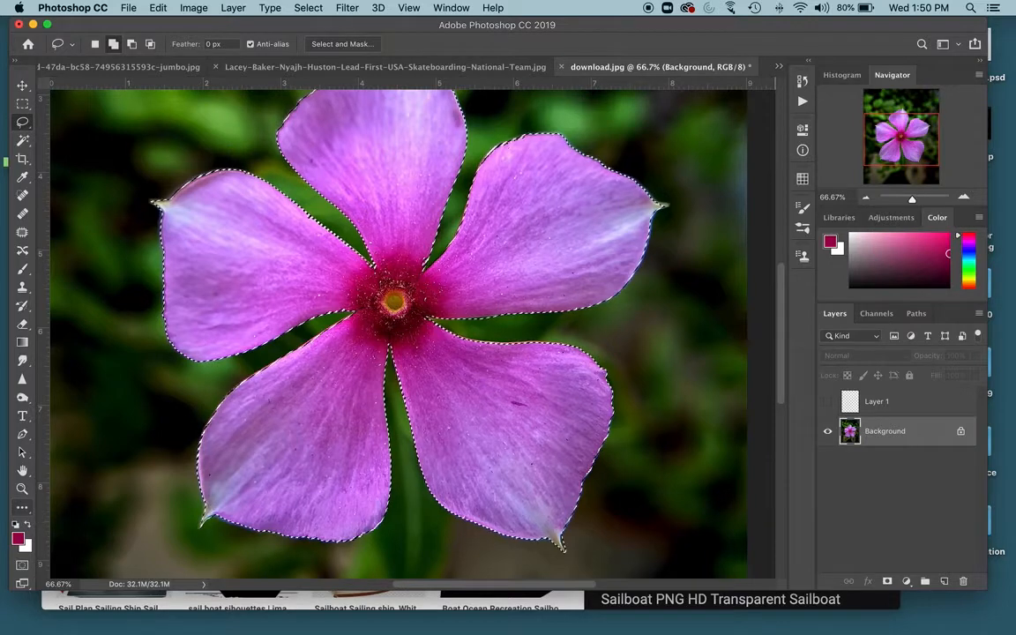
key(q)
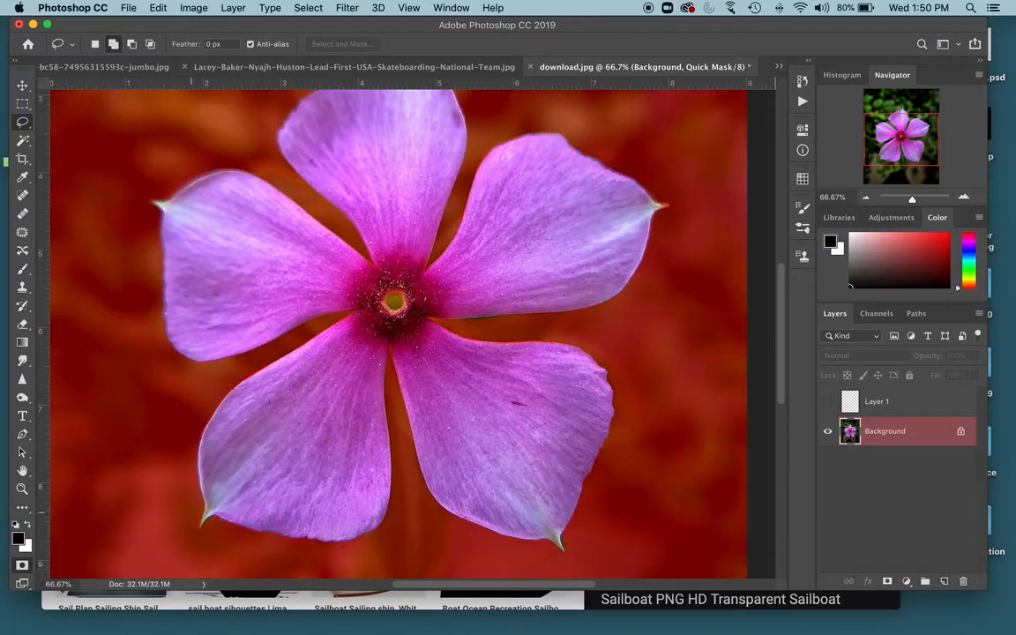
key(super+equal)
key(super+equal)
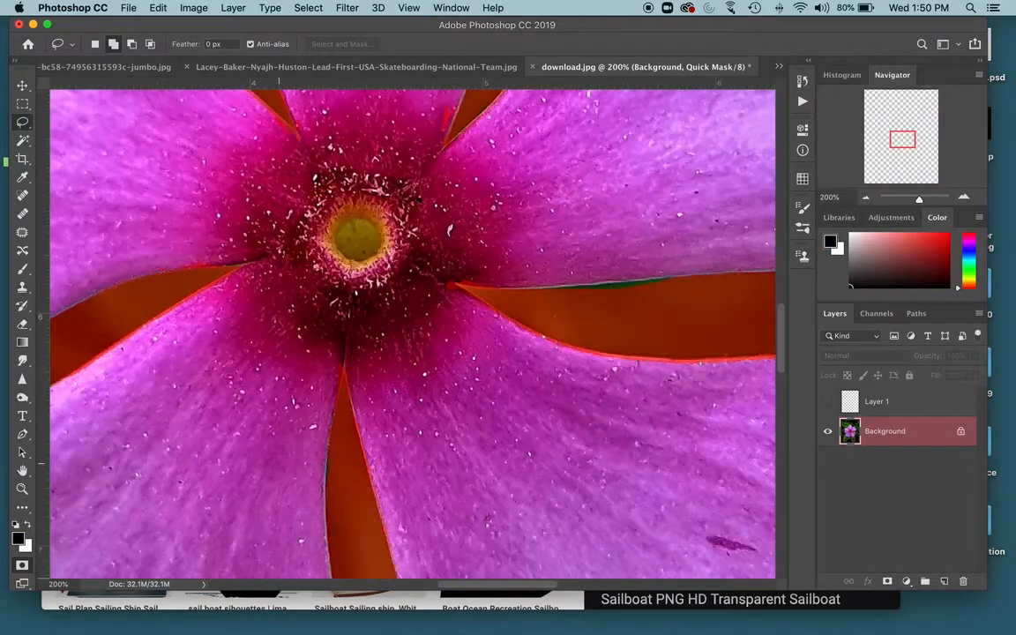
- Pan around the flower in Quick Mask at 200% to inspect the mask along the petal edges
key(b)
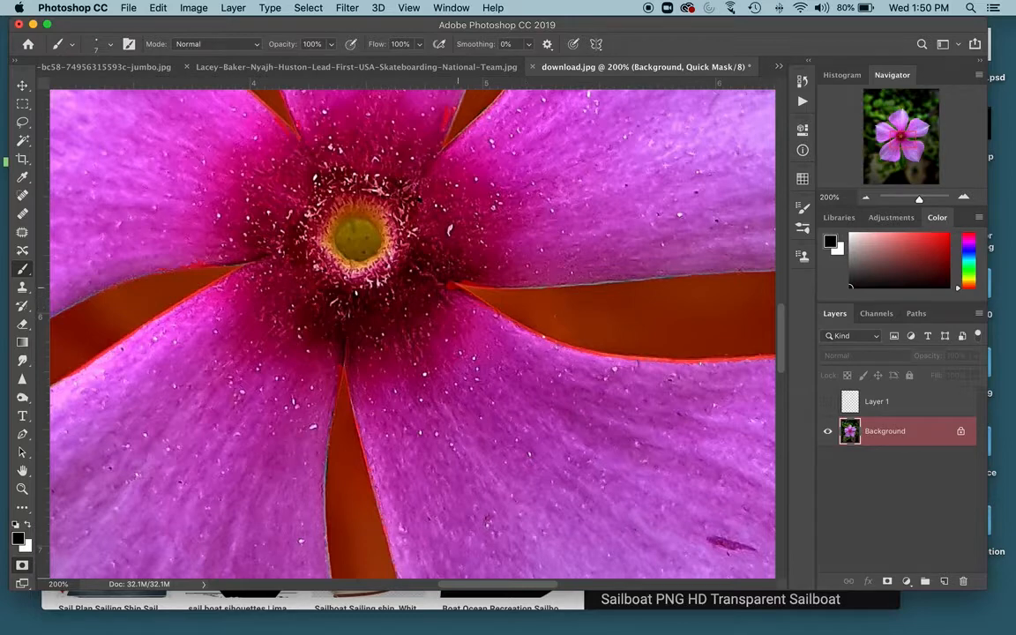
key(e)
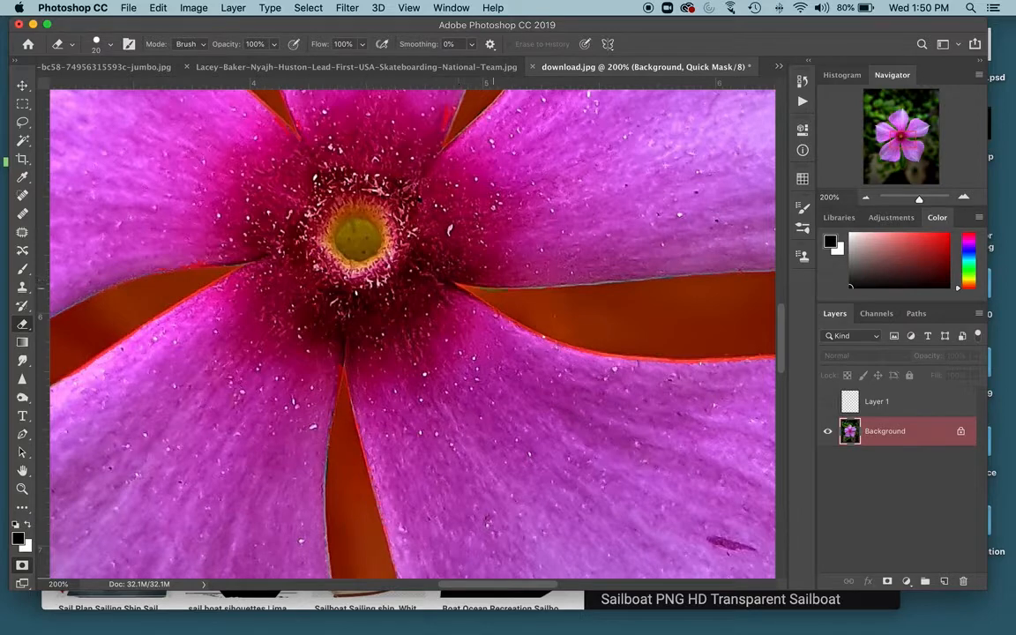
key(b)
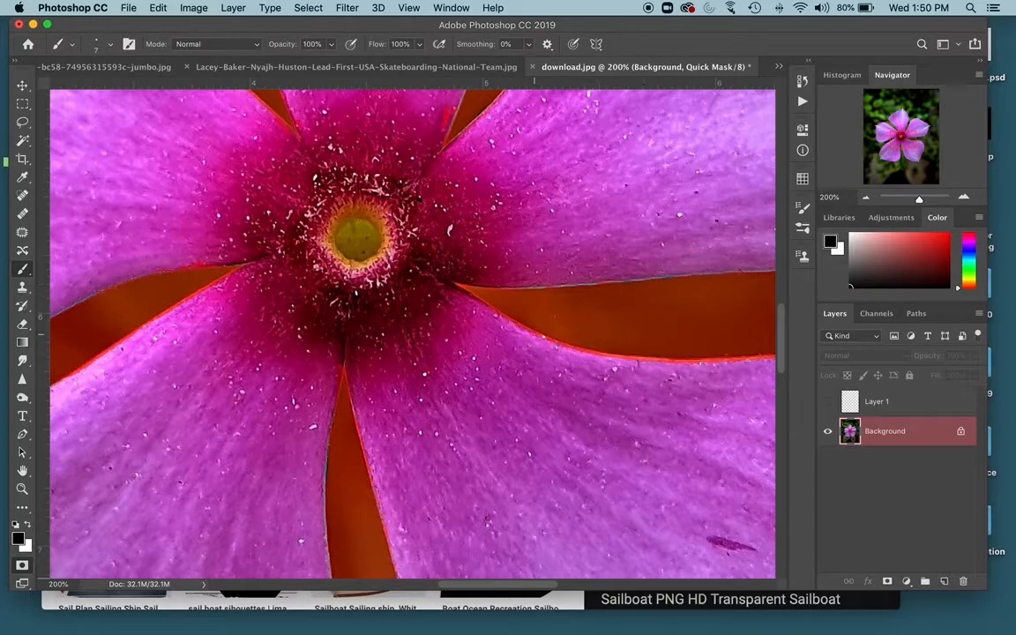
scroll(413, 333, up, 5)
key(e)
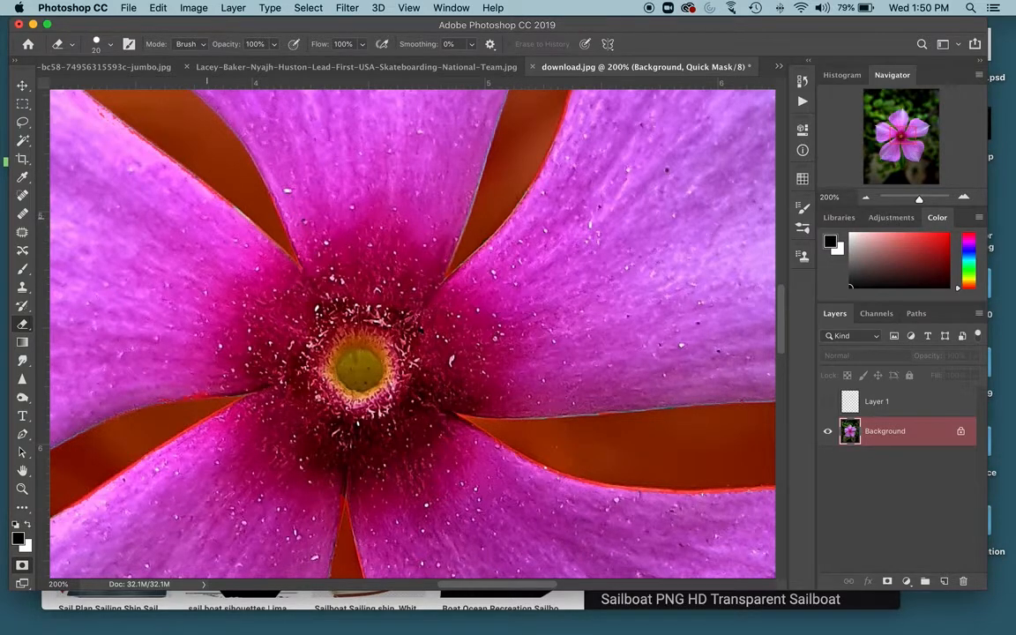
scroll(207, 215, up, 5)
scroll(206, 216, left, 5)
drag(210, 208, 338, 309)
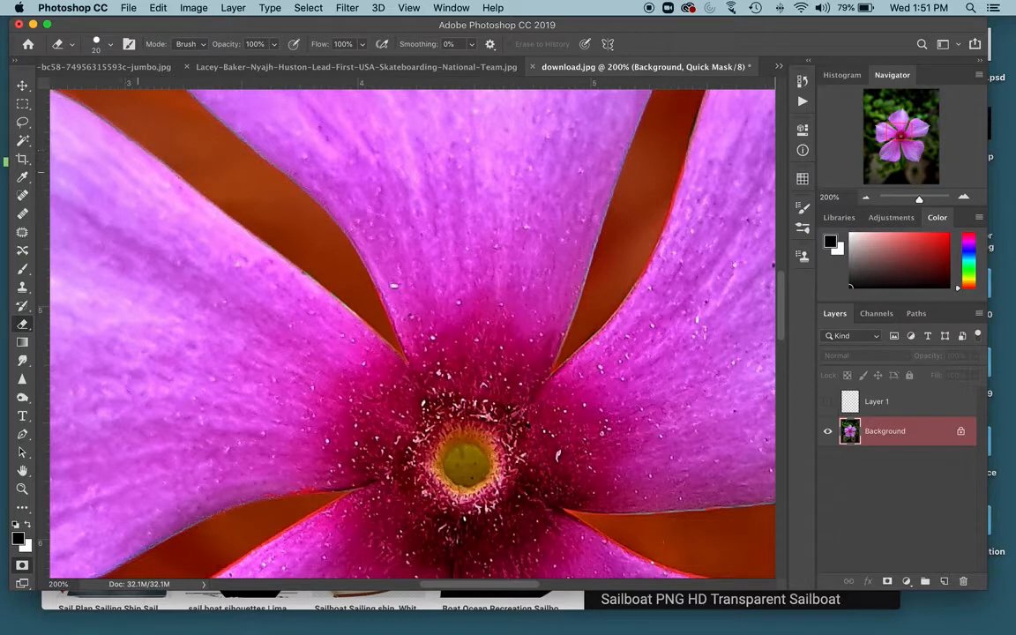
scroll(292, 281, down, 5)
scroll(291, 280, left, 2)
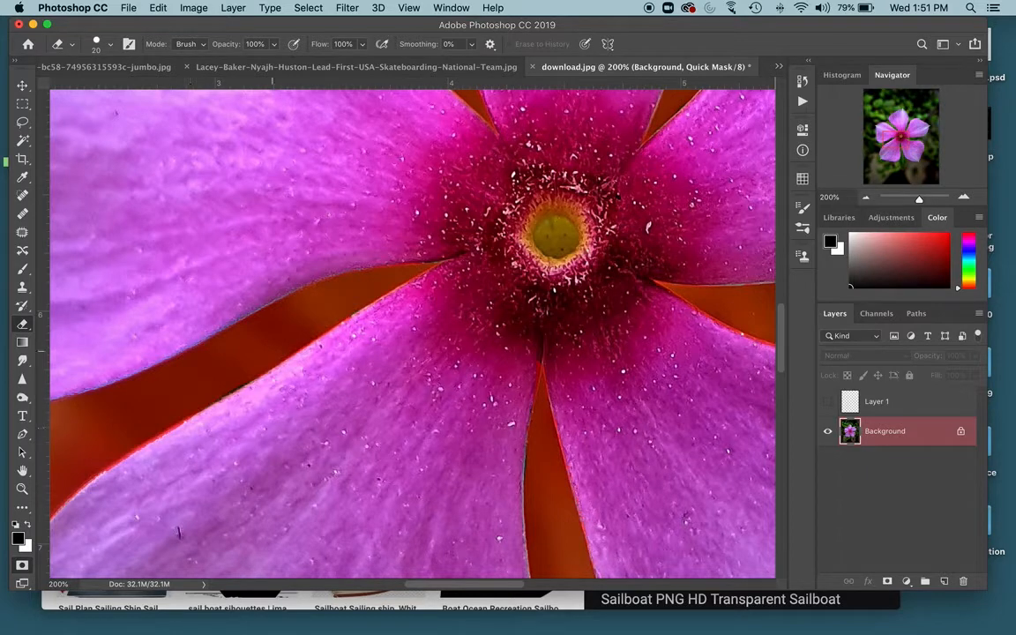
scroll(272, 351, left, 5)
scroll(271, 350, down, 3)
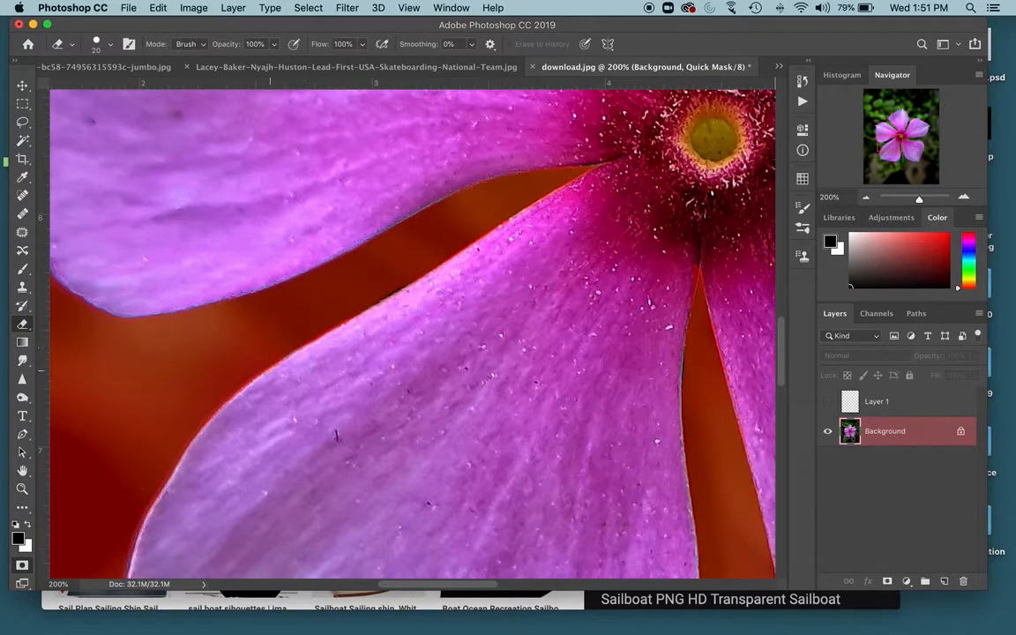
scroll(271, 370, right, 5)
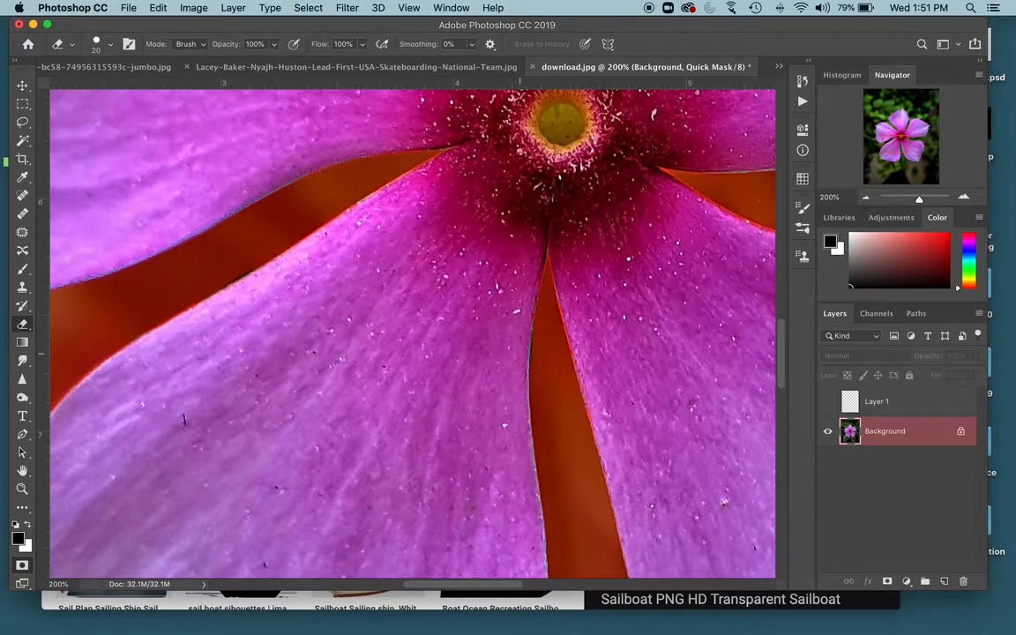
drag(592, 332, 408, 340)
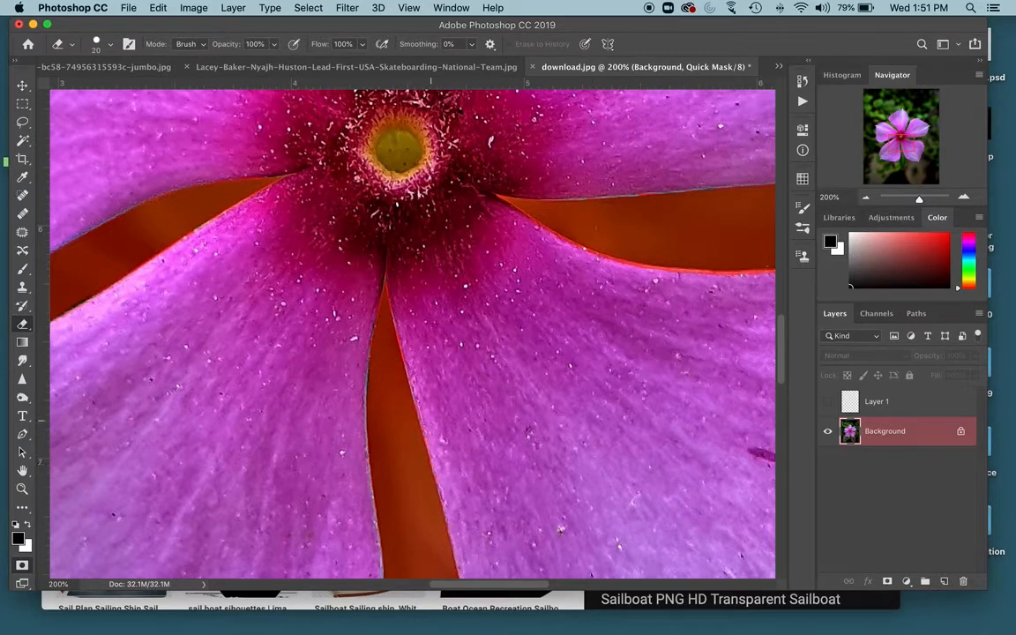
drag(598, 309, 488, 335)
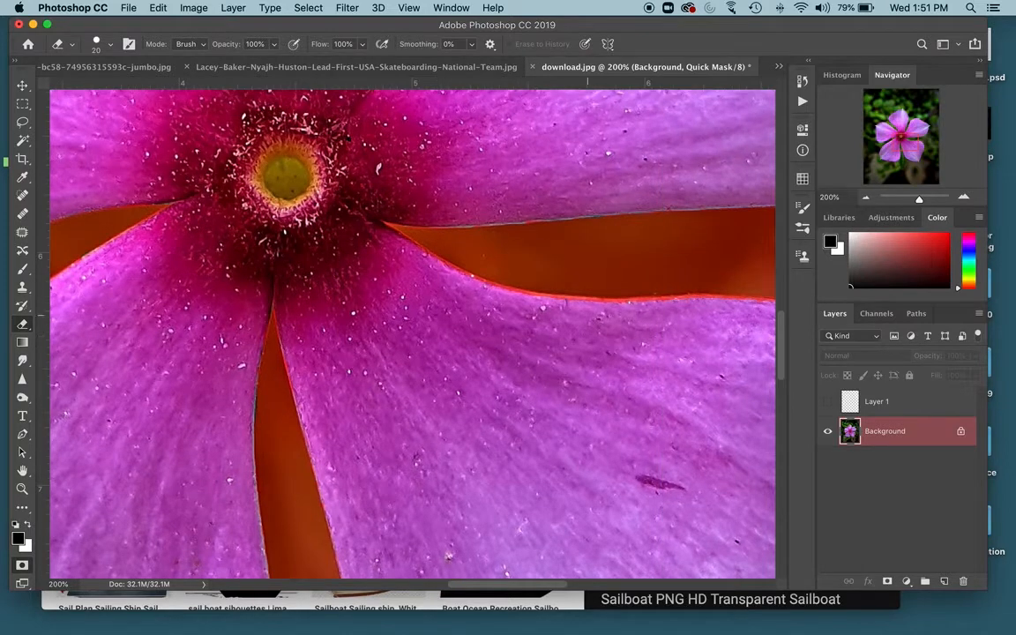
drag(600, 311, 733, 307)
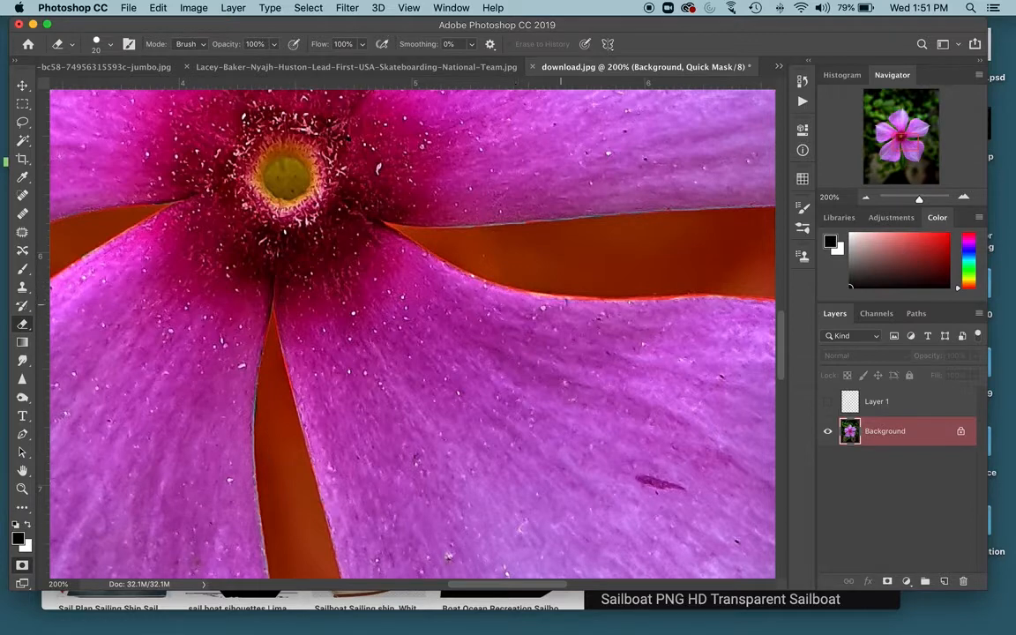
drag(605, 134, 499, 518)
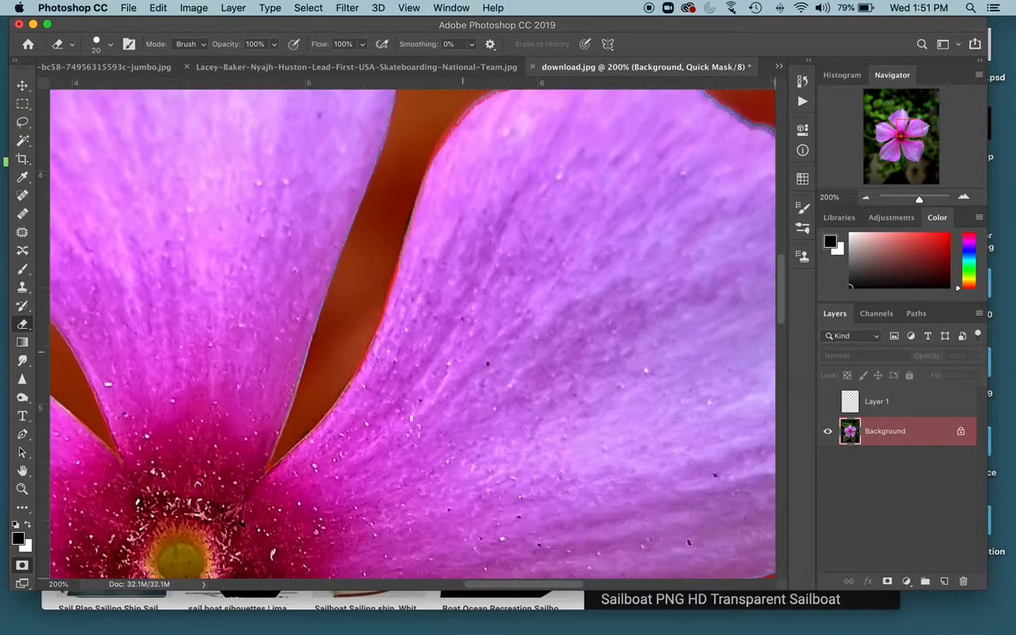
drag(486, 234, 397, 325)
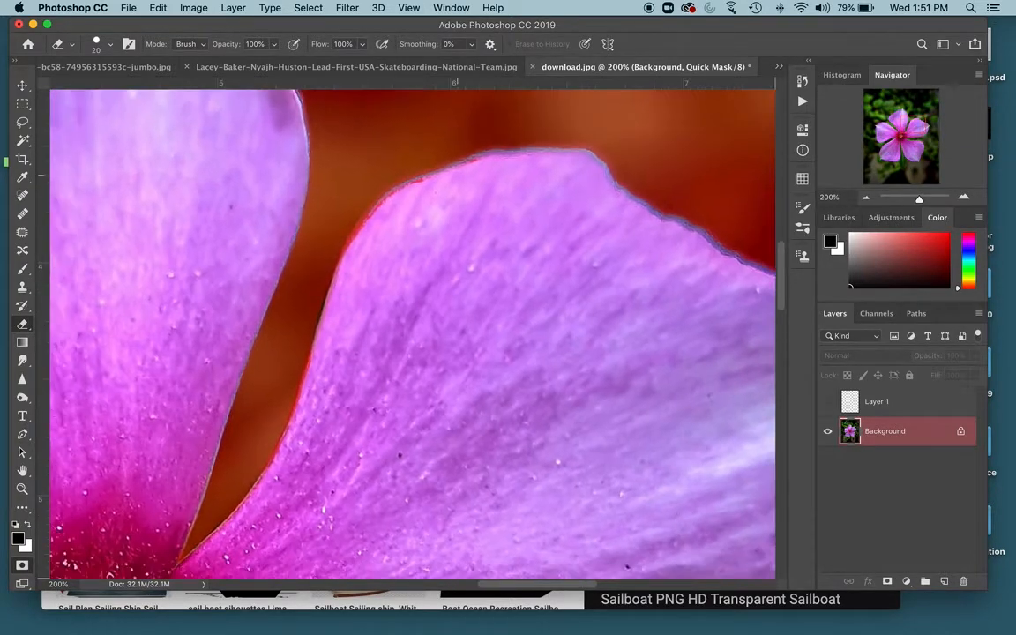
mouse_move(455, 175)
mouse_down()
mouse_move(392, 197)
mouse_move(347, 256)
mouse_up()
mouse_move(336, 336)
mouse_down()
mouse_move(392, 222)
mouse_move(370, 287)
mouse_up()
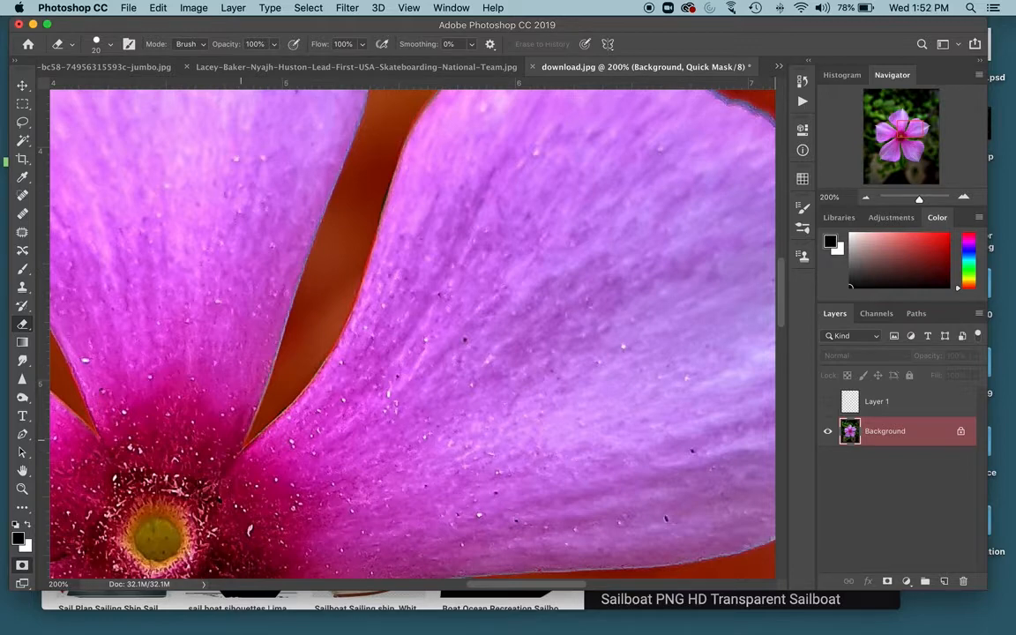
- Zoom in and out on the Quick Mask to examine the right petal's tip edge
key(super+minus)
key(super+minus)
key(super+minus)
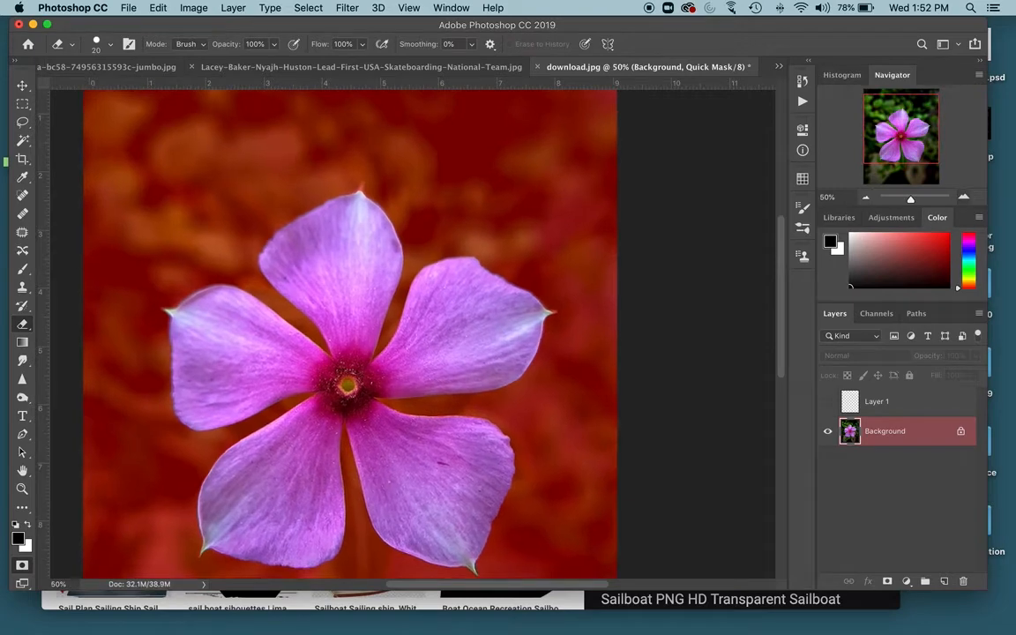
key(super+plus)
key(super+plus)
key(super+plus)
key(super+plus)
key(super+plus)
key(super+plus)
key(super+plus)
key(super+plus)
key(super+plus)
key(super+plus)
key(super+plus)
key(super+plus)
key(super+plus)
key(super+plus)
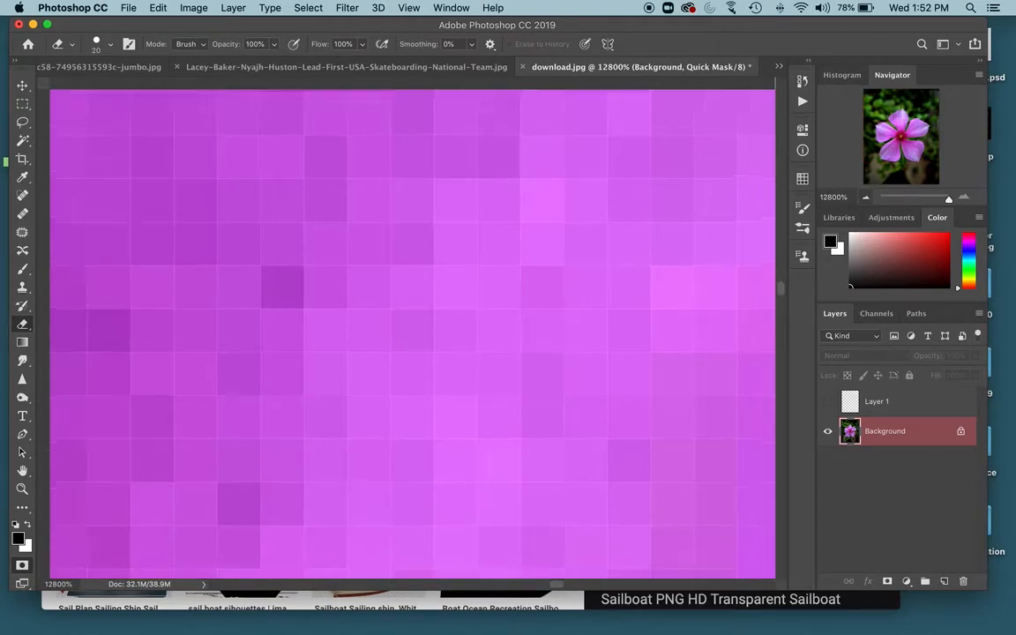
key(super+minus)
key(super+minus)
key(super+minus)
key(super+minus)
key(super+minus)
key(super+minus)
key(super+minus)
key(super+minus)
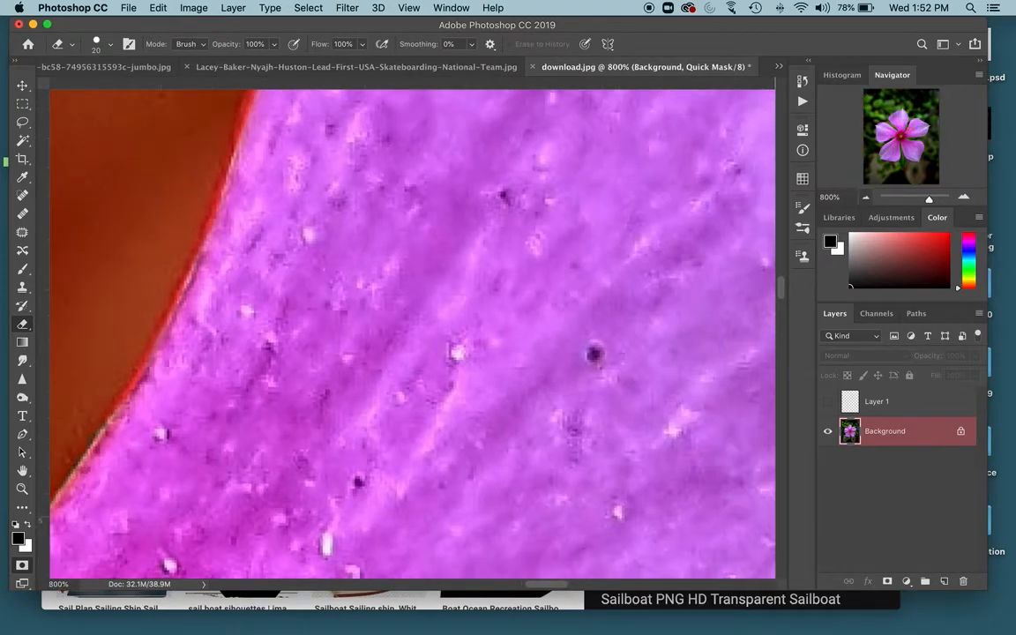
scroll(413, 334, right, 20)
scroll(413, 333, left, 15)
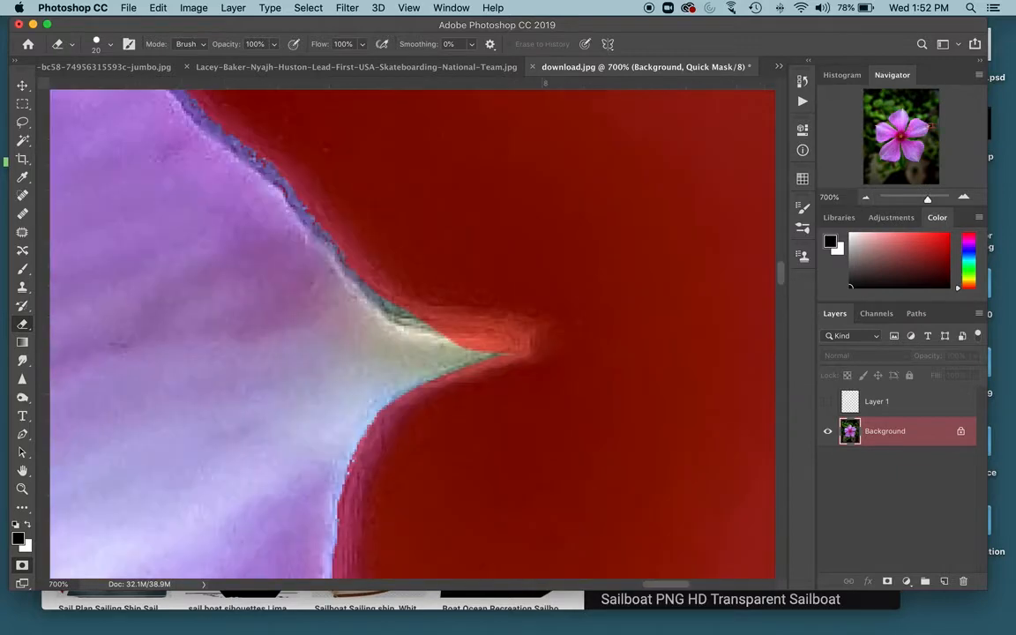
- Erase the Quick Mask over the right petal's pointed tip to include it in the selection
mouse_move(458, 351)
mouse_down()
mouse_move(500, 349)
mouse_move(456, 342)
mouse_move(525, 345)
mouse_move(412, 335)
mouse_up()
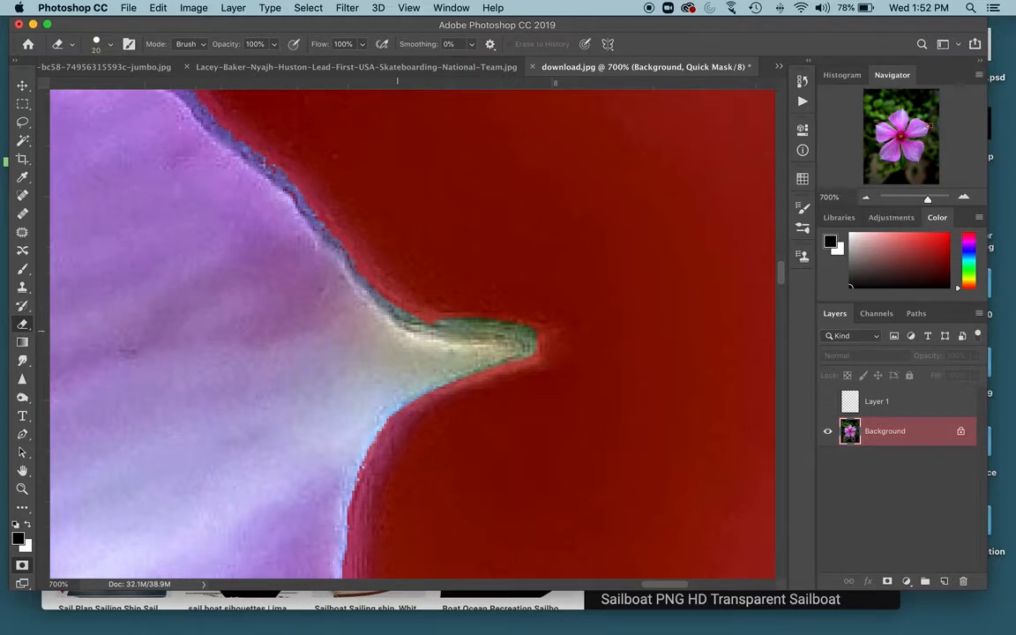
key(super+minus)
key(super+minus)
key(super+minus)
key(super+minus)
key(super+minus)
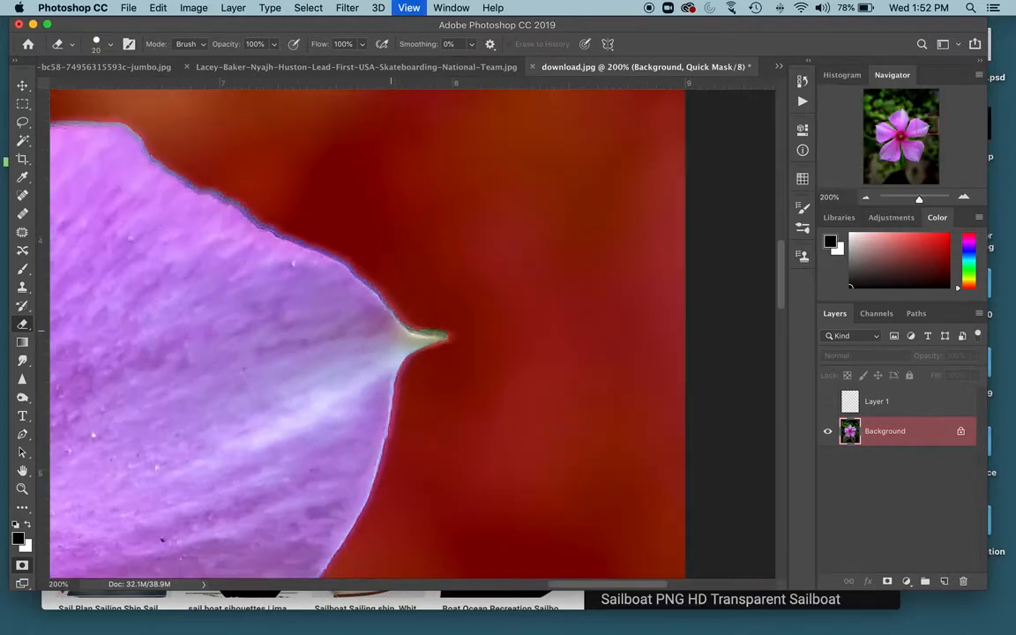
key(super+minus)
scroll(413, 334, left, 5)
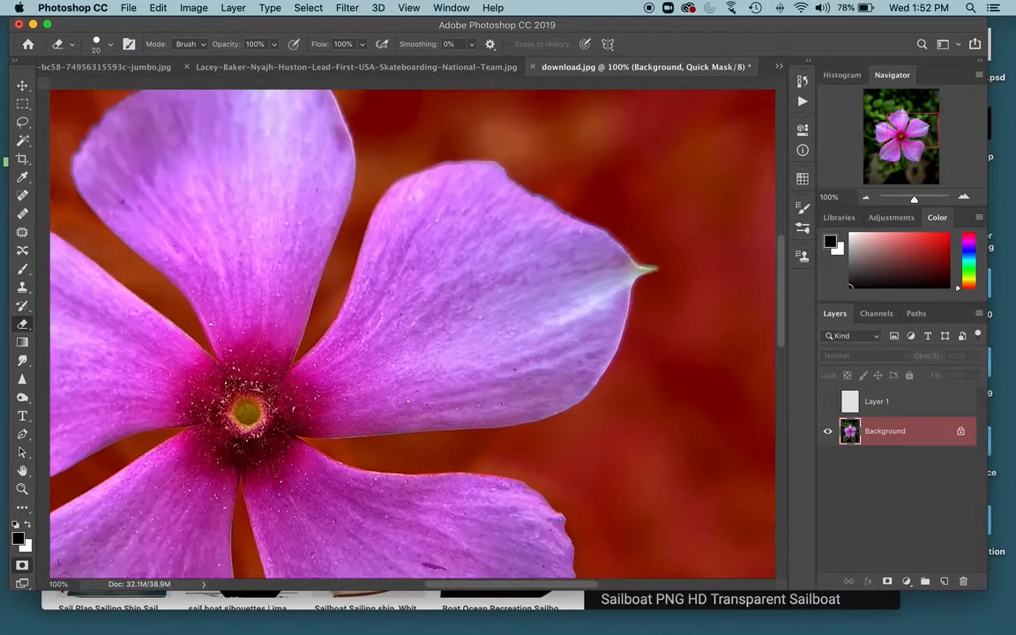
scroll(412, 334, left, 3)
scroll(412, 334, down, 1)
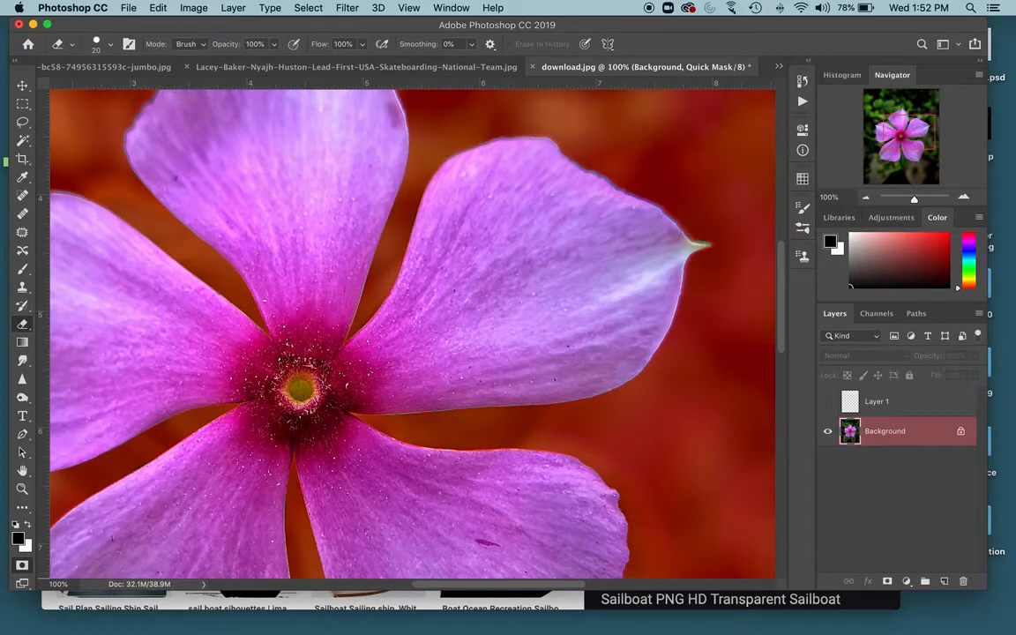
- Exit Quick Mask mode to turn the mask back into a selection and switch to the Lasso at 200%
key(q)
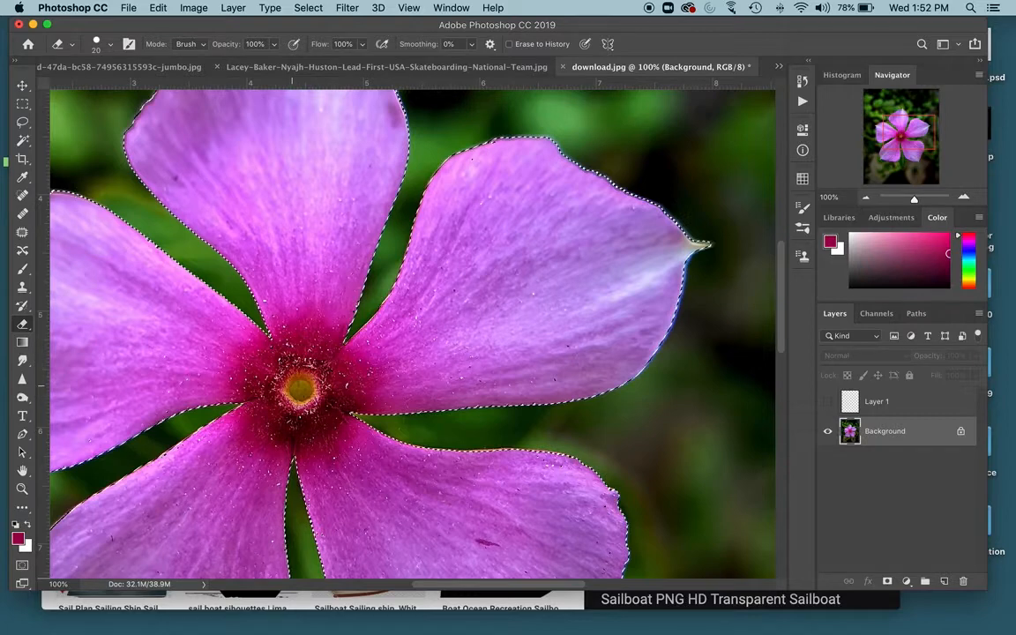
key(l)
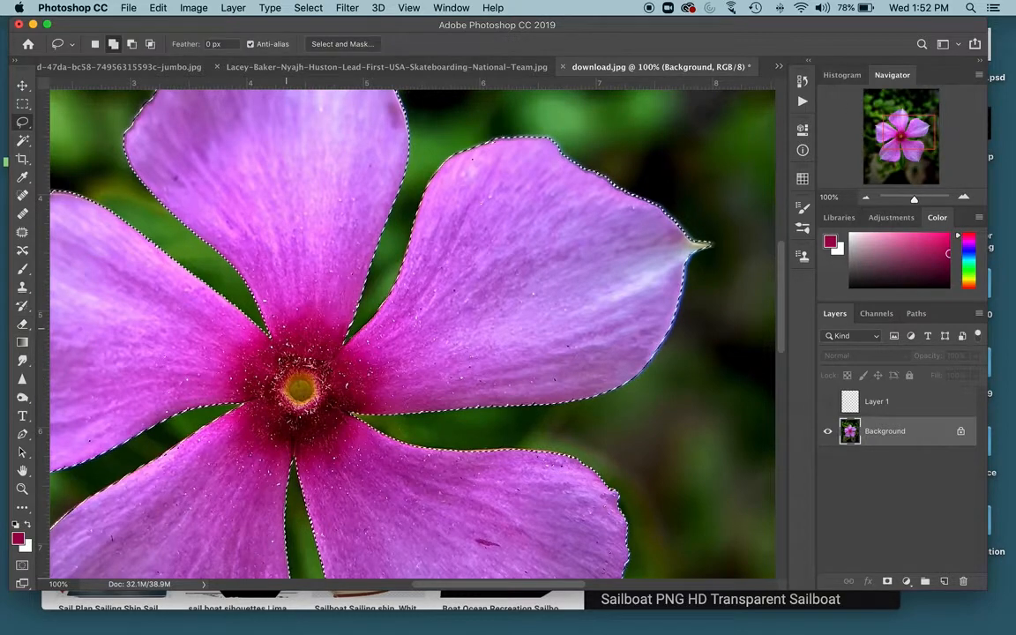
key(super+equal)
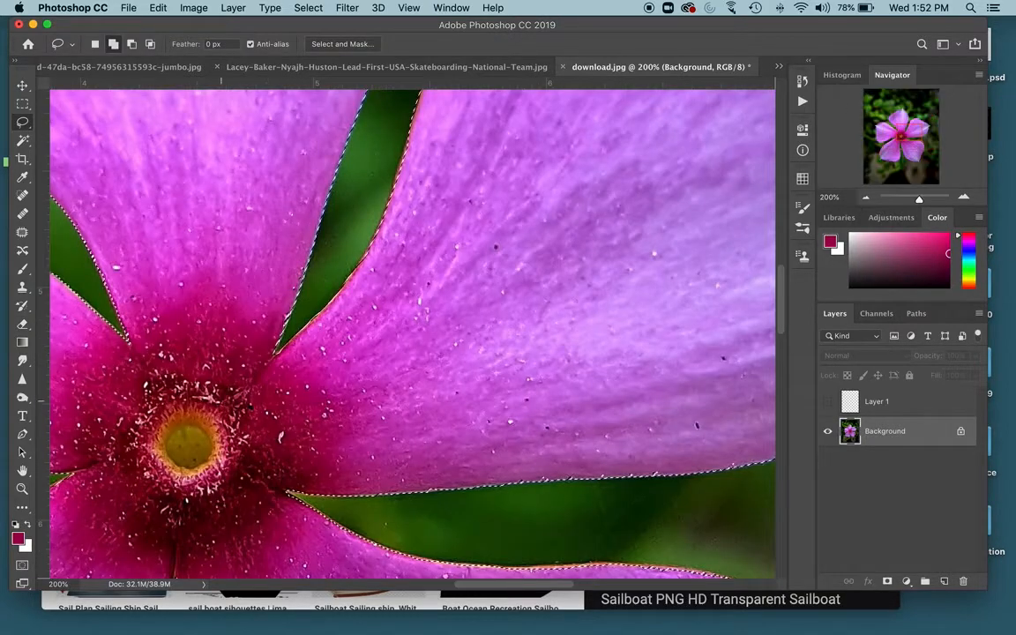
scroll(412, 334, down, 5)
scroll(412, 333, left, 5)
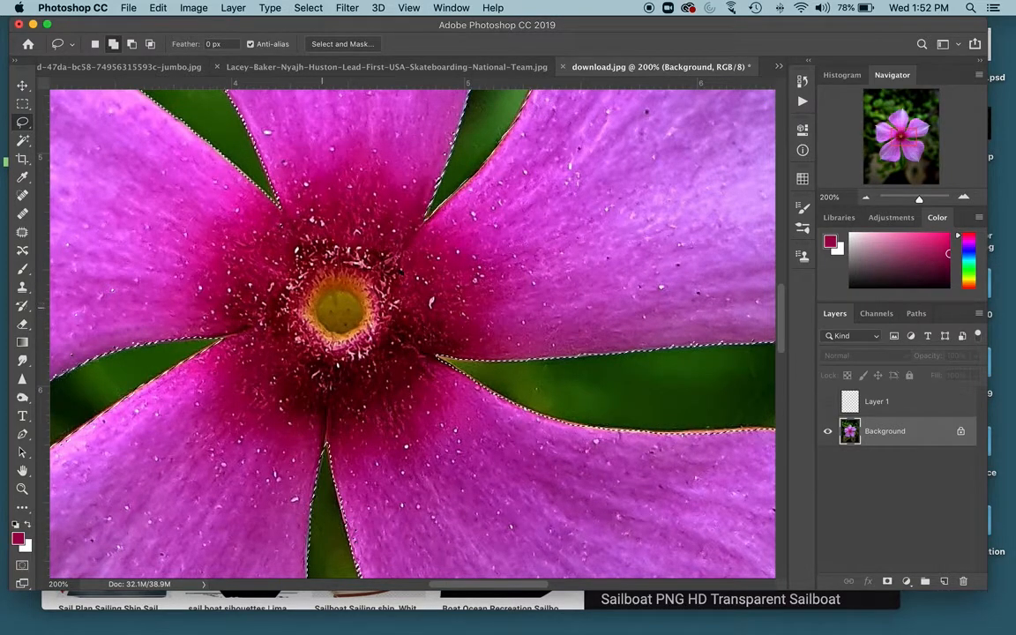
- Lasso a small area at the left petal edge, then undo the last two changes
mouse_move(139, 305)
mouse_down()
mouse_move(180, 343)
mouse_move(160, 306)
mouse_up()
key(super+z)
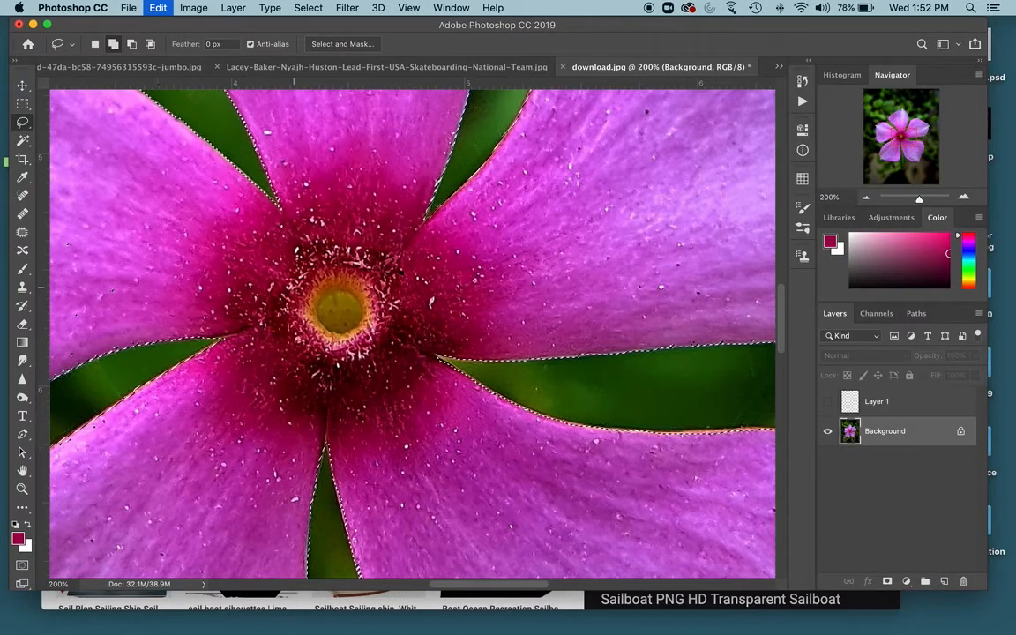
key(super+z)
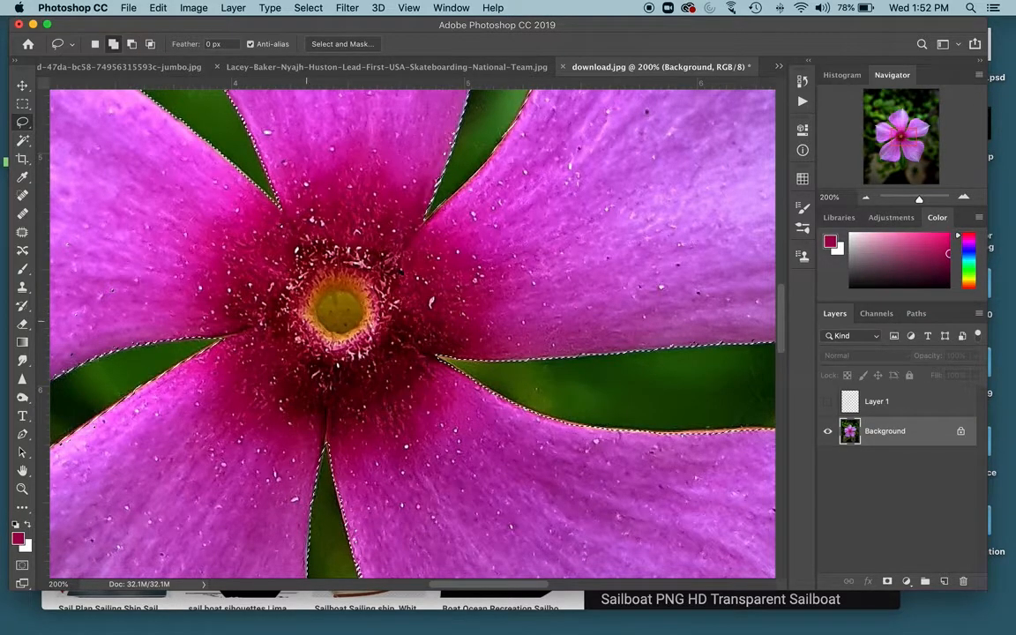
- Subtract the flower's yellow centre from the selection with the Lasso
key(alt)
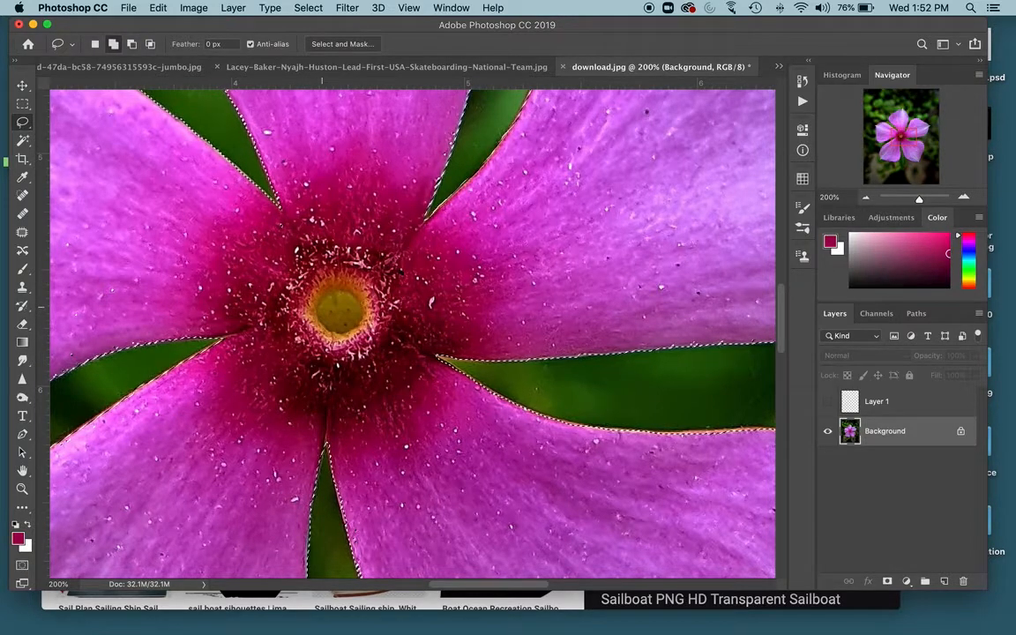
mouse_move(328, 294)
mouse_down()
mouse_move(320, 322)
mouse_move(340, 335)
mouse_move(361, 305)
mouse_move(351, 293)
mouse_up()
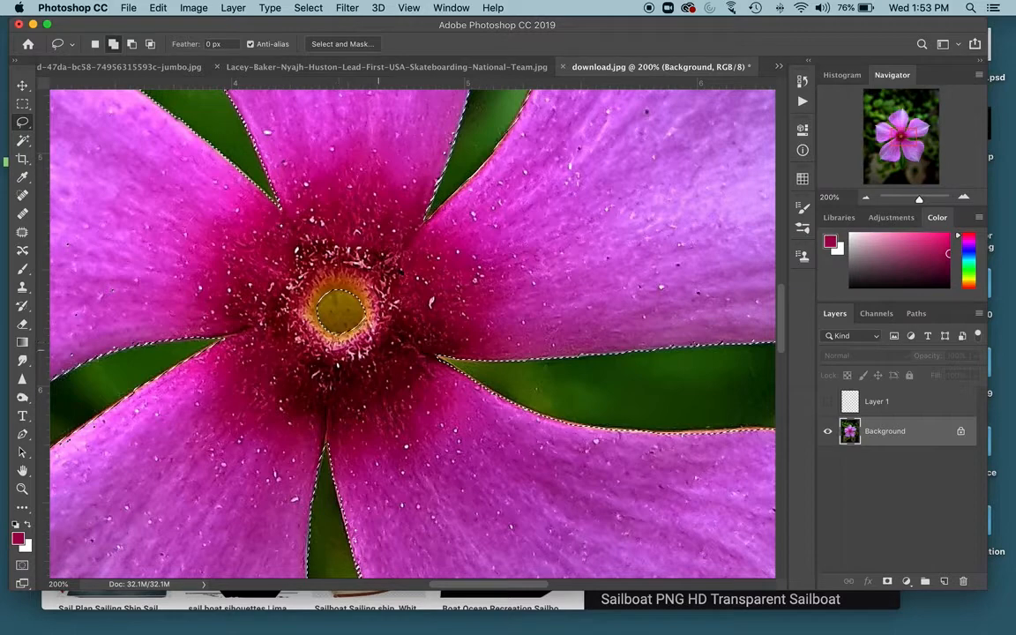
key(super+0)
key(super+minus)
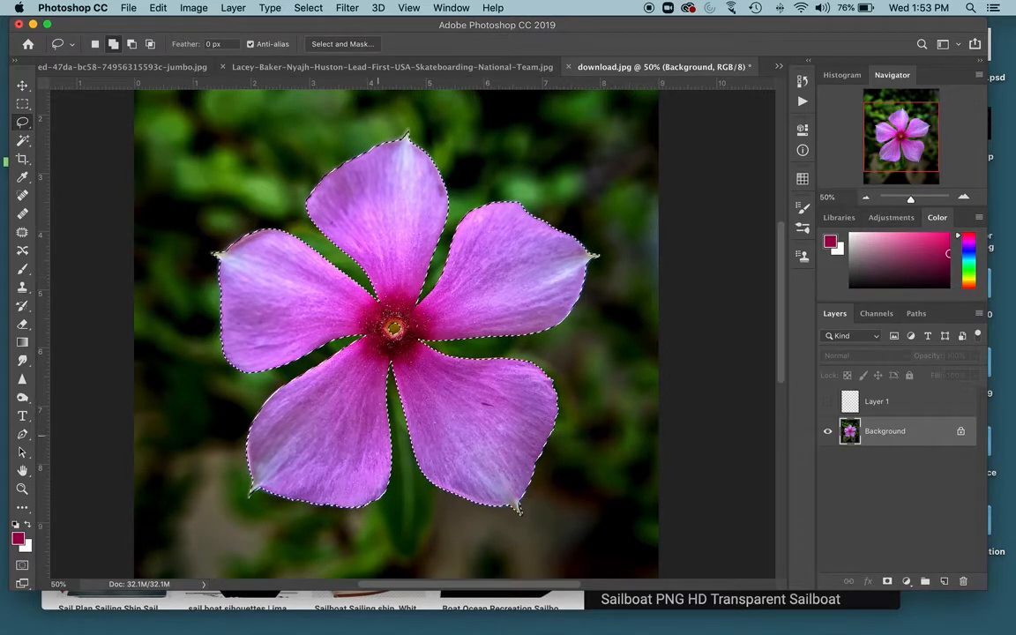
click(183, 8)
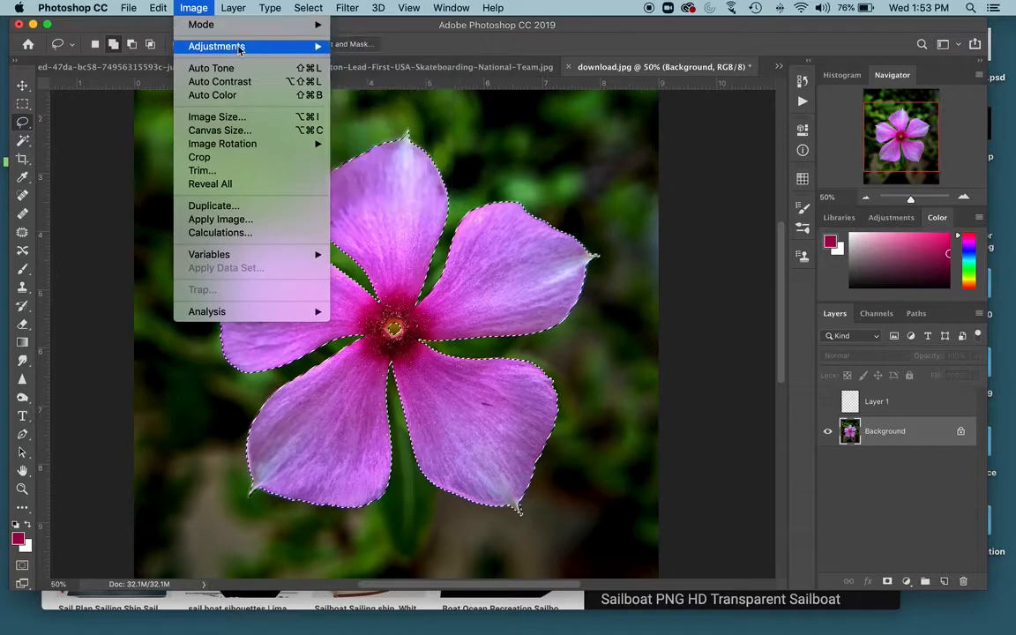
mouse_move(254, 50)
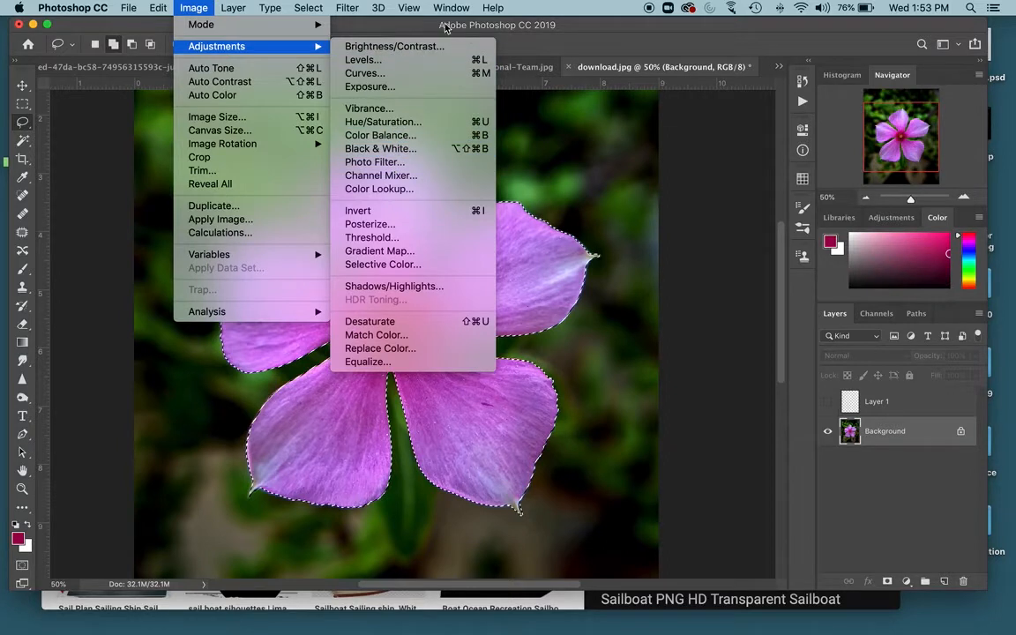
click(396, 29)
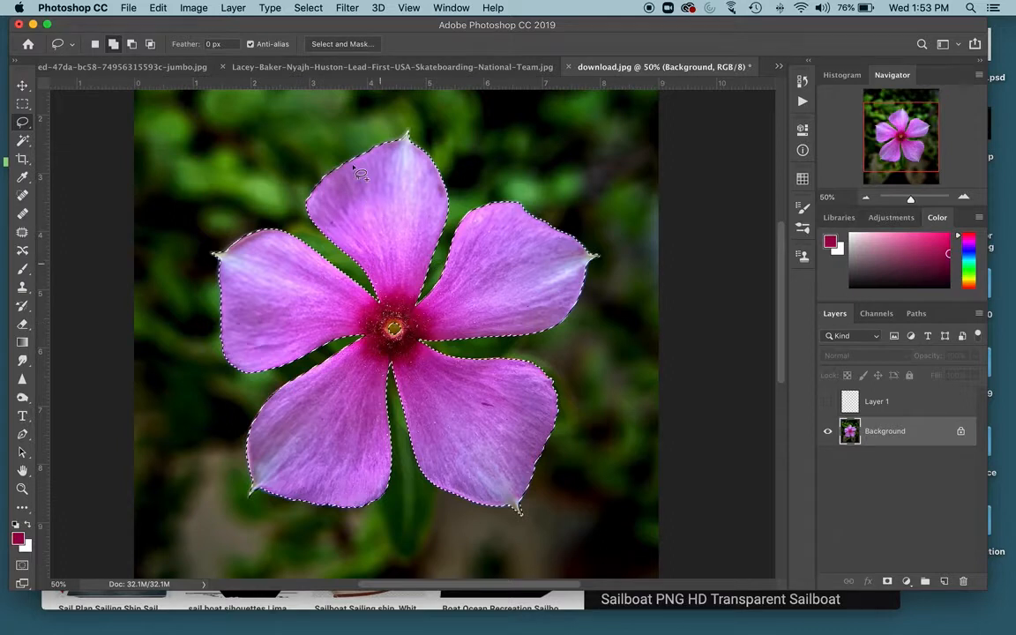
- Save the current flower selection as a new channel named Flower
click(308, 8)
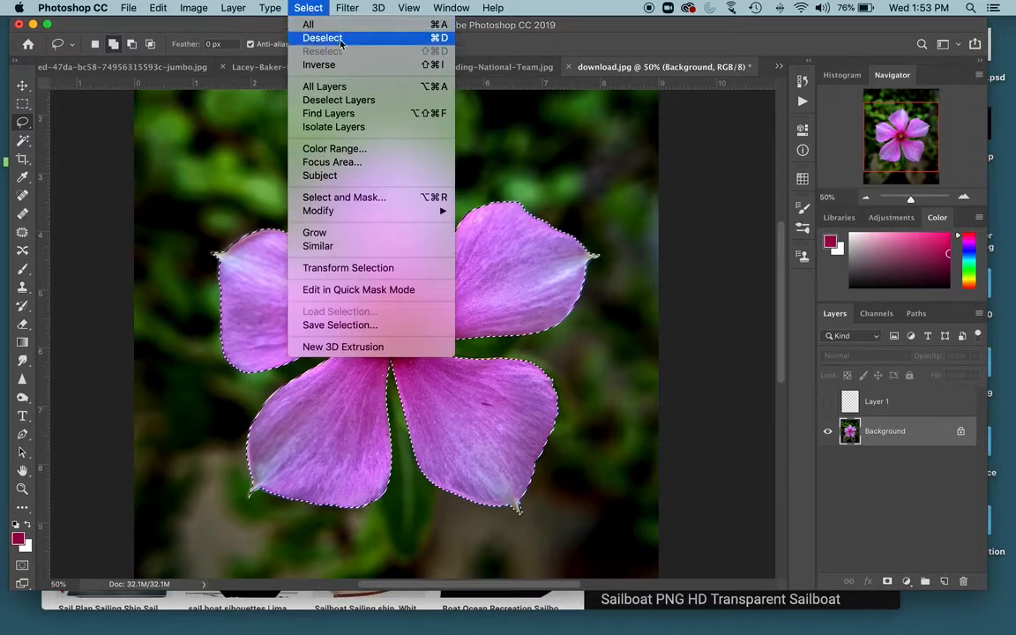
click(362, 326)
text(Flower)
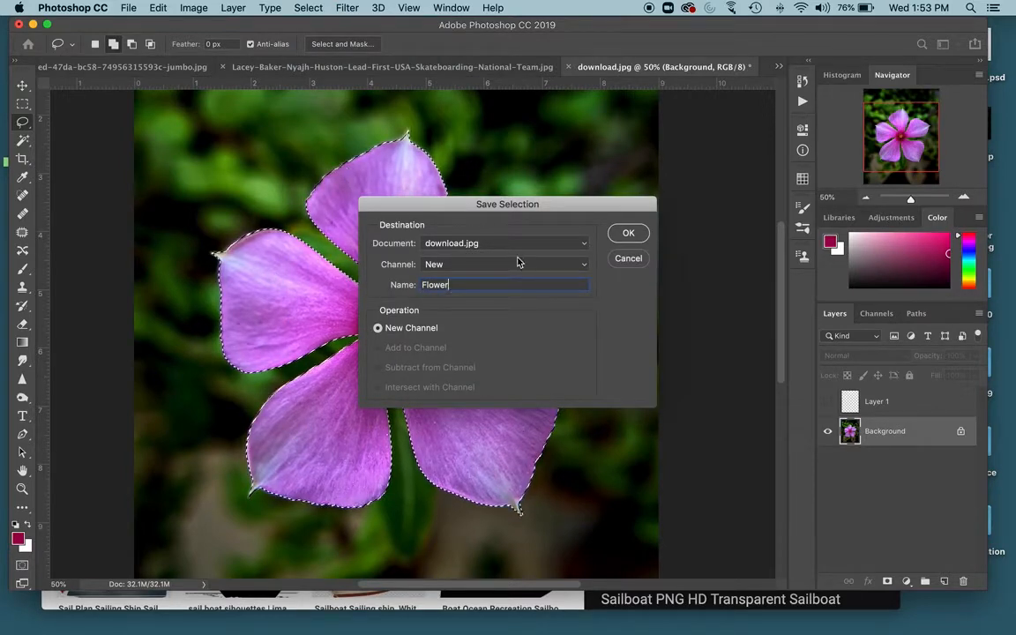
click(625, 233)
- Deselect, then reload the saved Flower channel as a new selection
key(super+d)
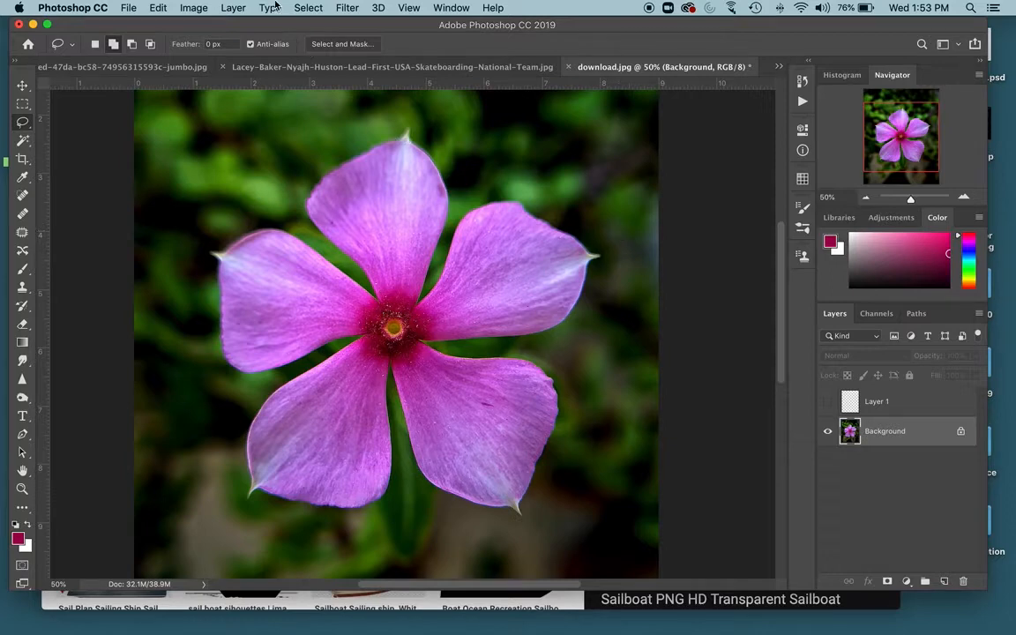
click(305, 7)
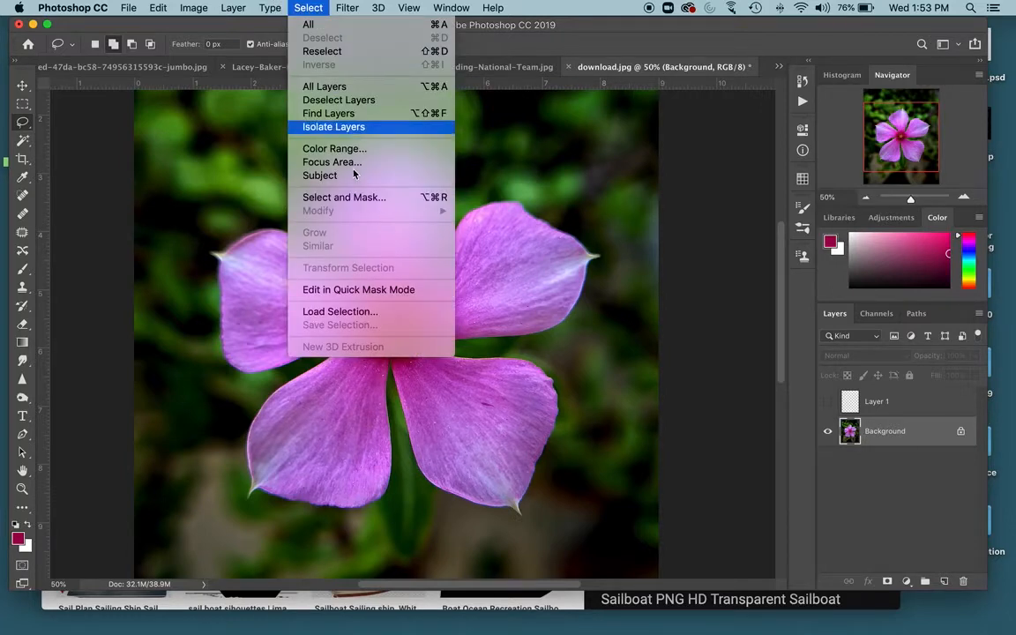
click(358, 314)
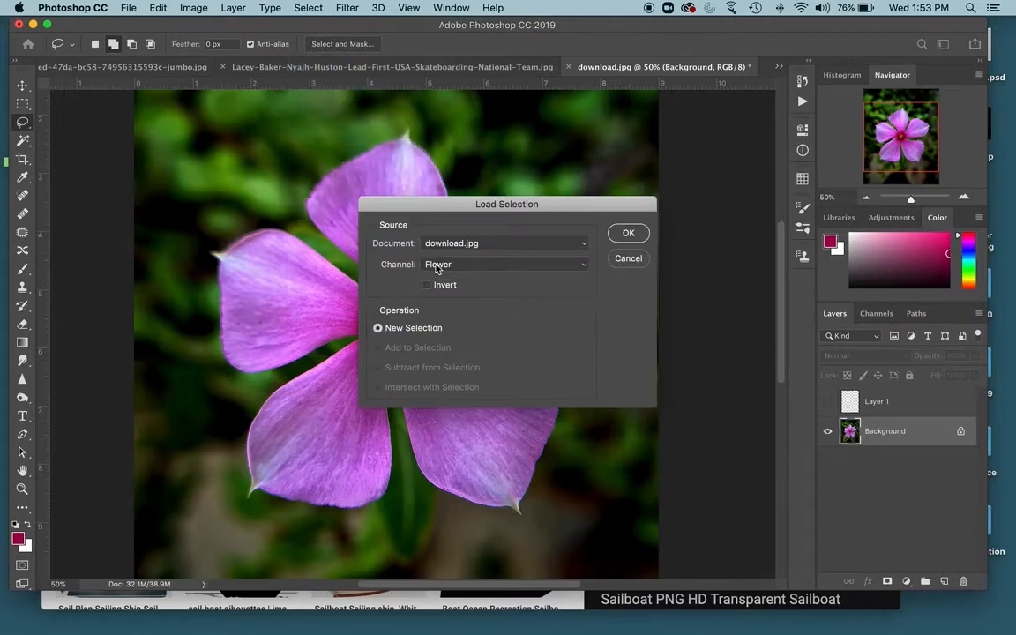
click(628, 235)
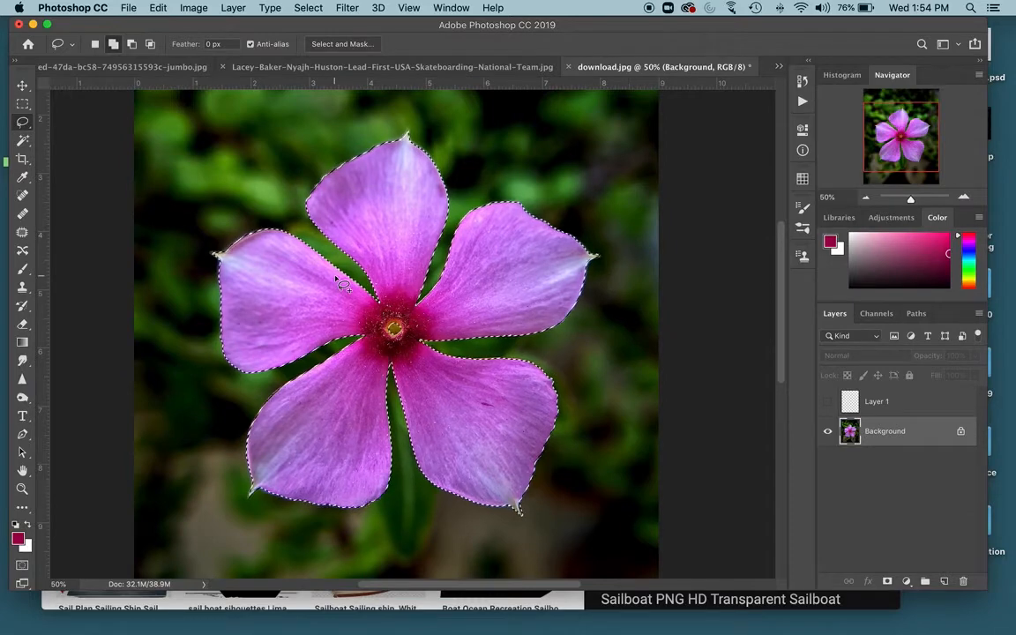
- Apply a Hue/Saturation adjustment to the selected flower with hue +70, saturation +17 and lightness -2
click(184, 7)
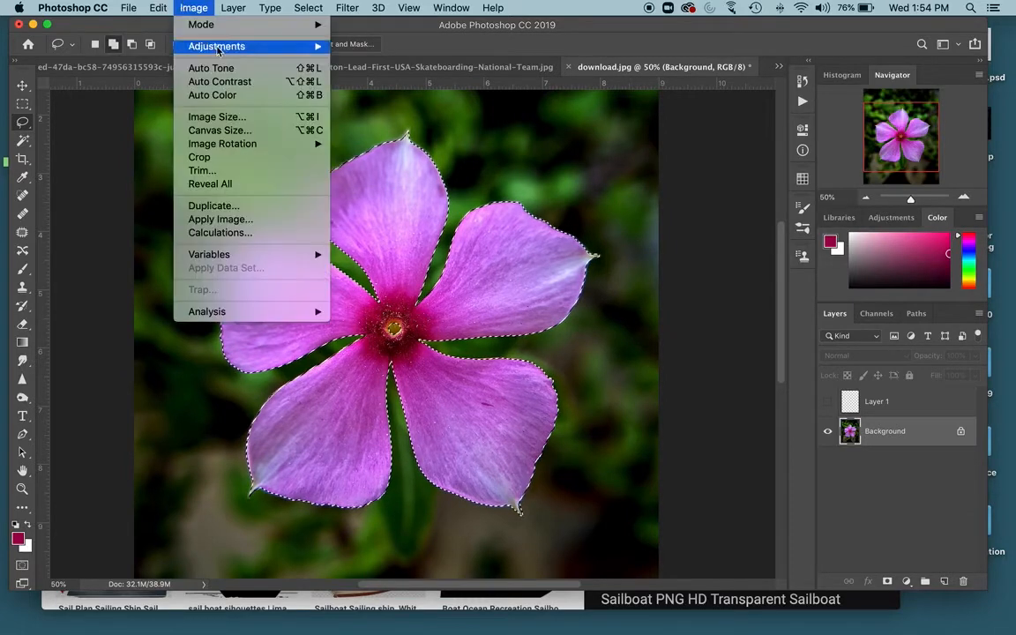
mouse_move(200, 46)
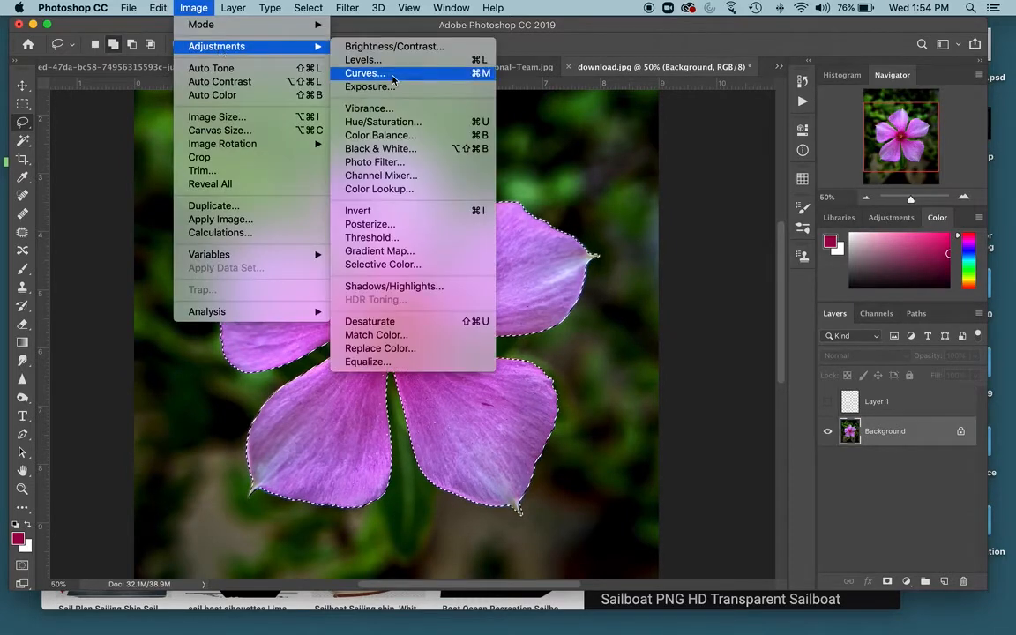
click(409, 123)
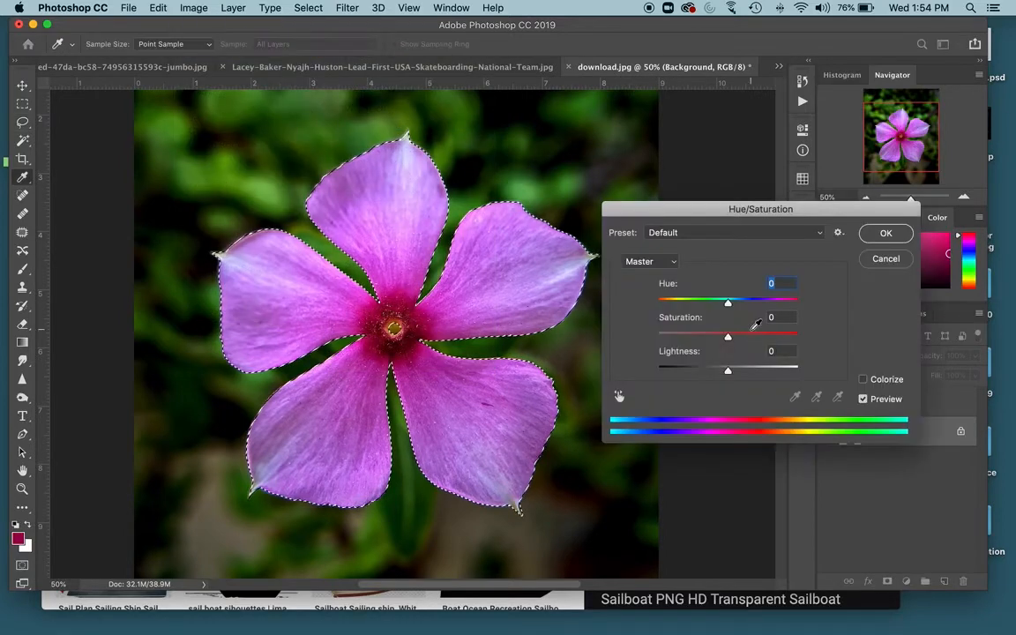
drag(728, 304, 769, 303)
drag(746, 338, 750, 372)
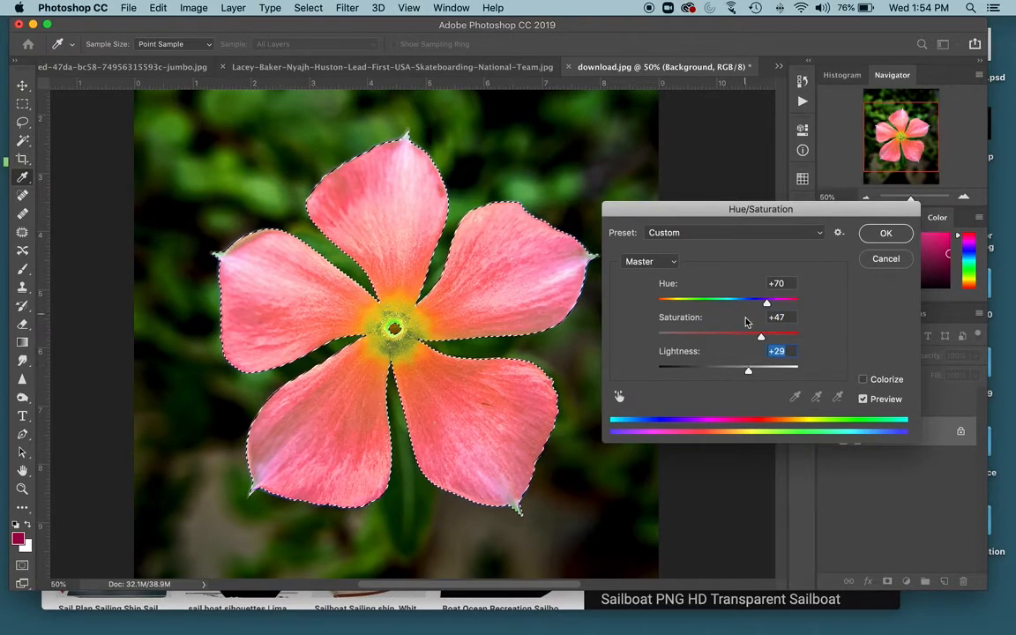
click(741, 337)
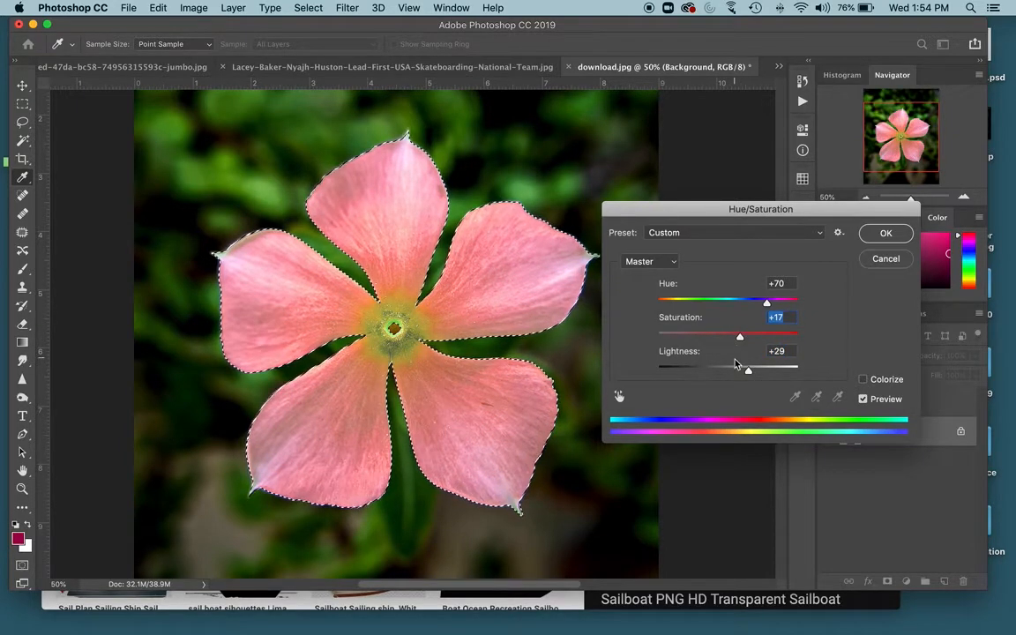
mouse_move(744, 371)
mouse_down()
mouse_move(716, 370)
mouse_move(727, 370)
mouse_up()
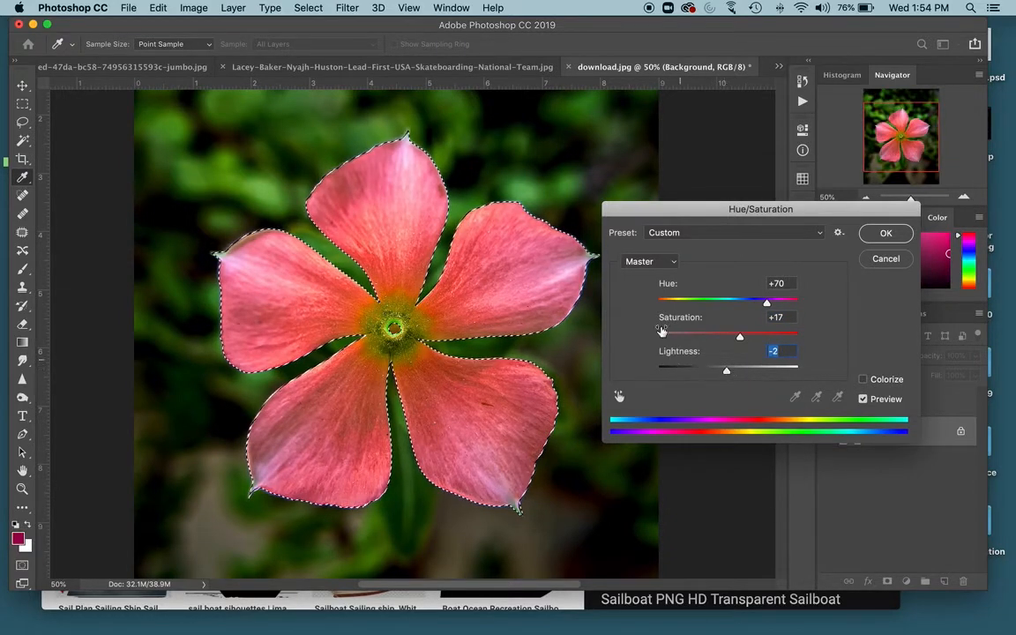
click(886, 234)
- Zoom out to 33.33% and reload the saved Flower selection
key(l)
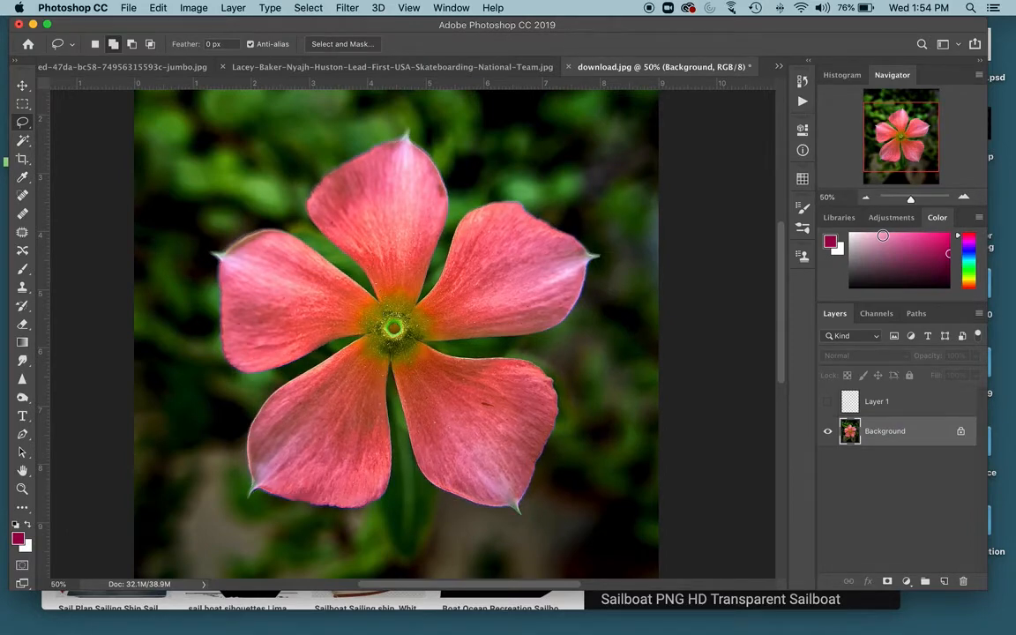
key(super+minus)
key(super+minus)
key(super+plus)
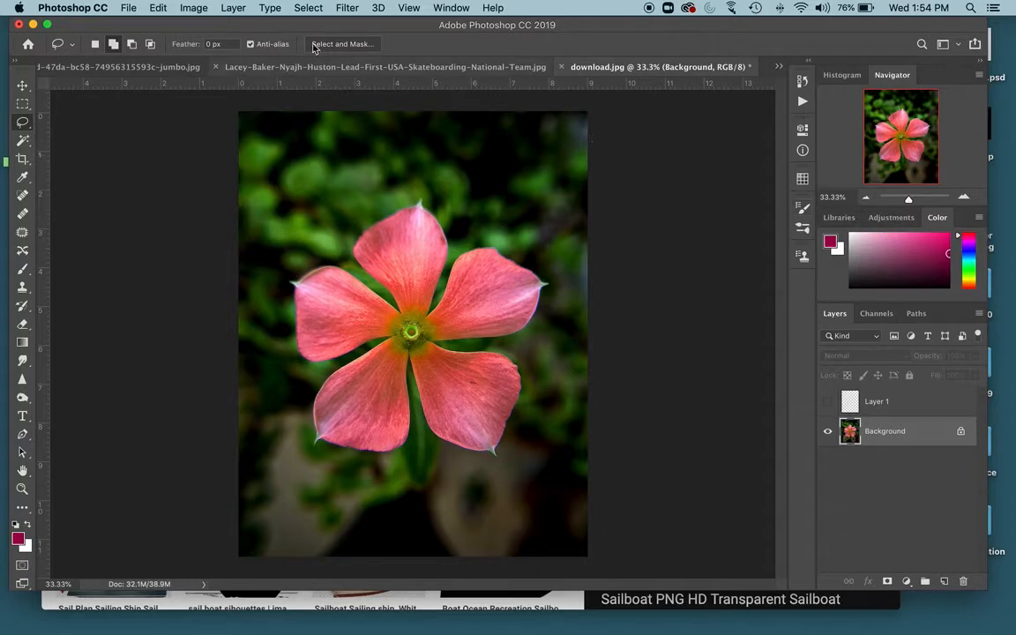
click(298, 7)
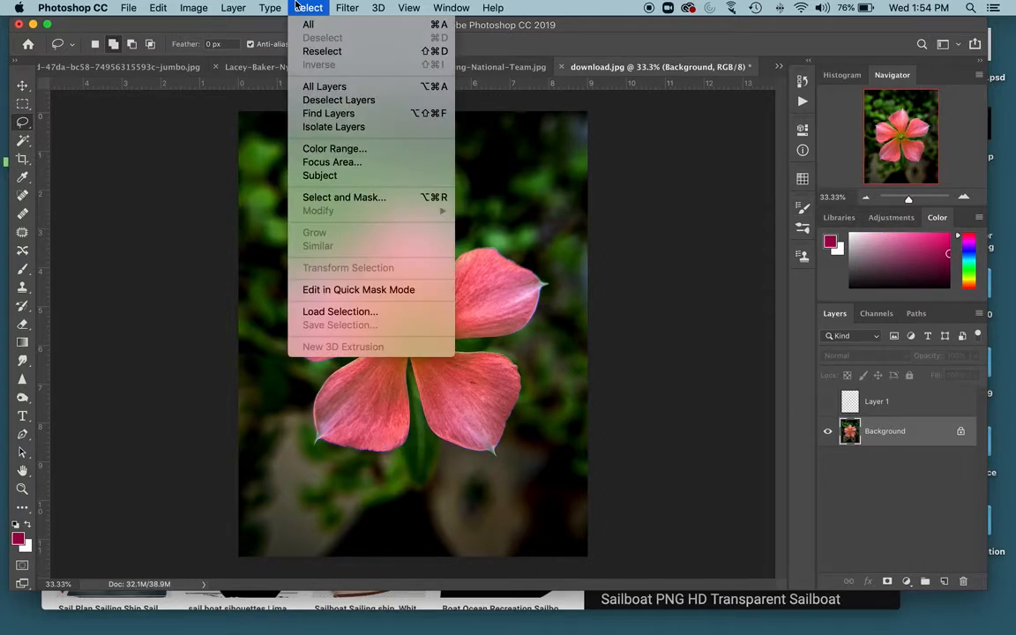
click(424, 317)
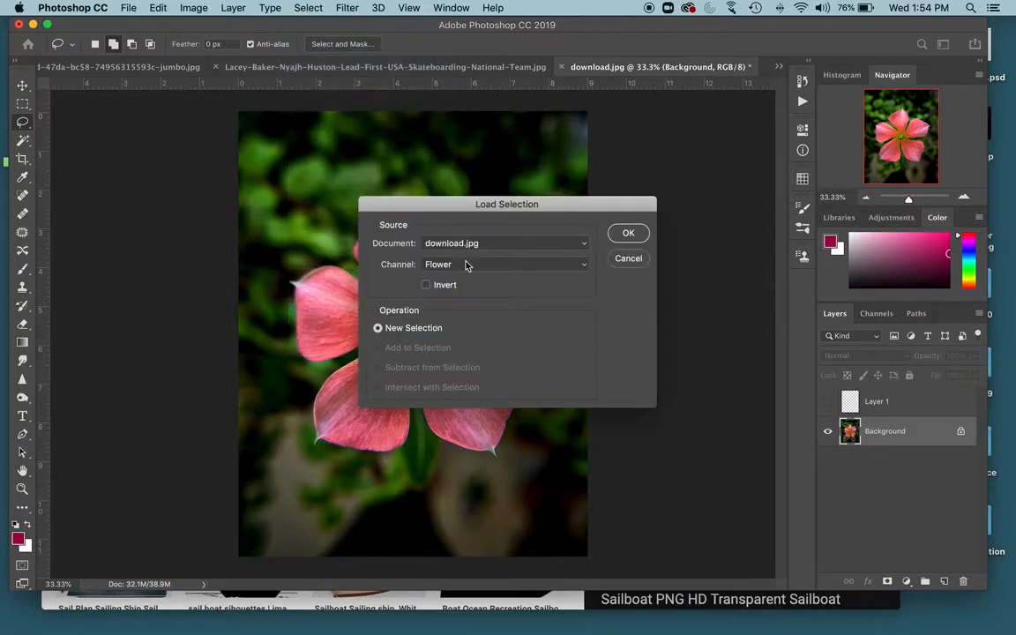
click(634, 236)
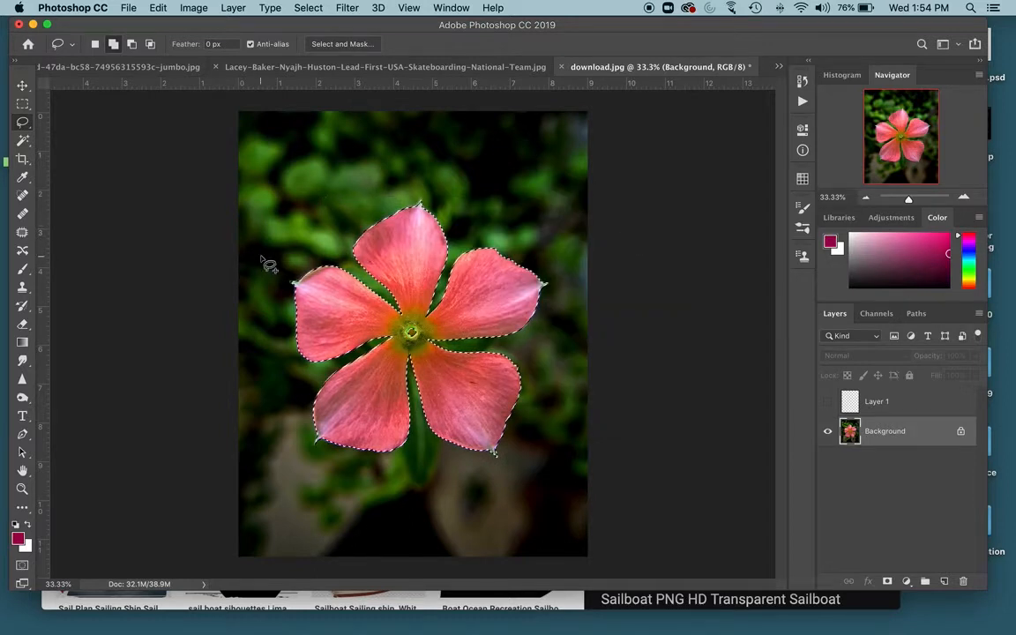
- Paint a blue brush stroke across the top petal inside the selection, then undo the strokes
key(b)
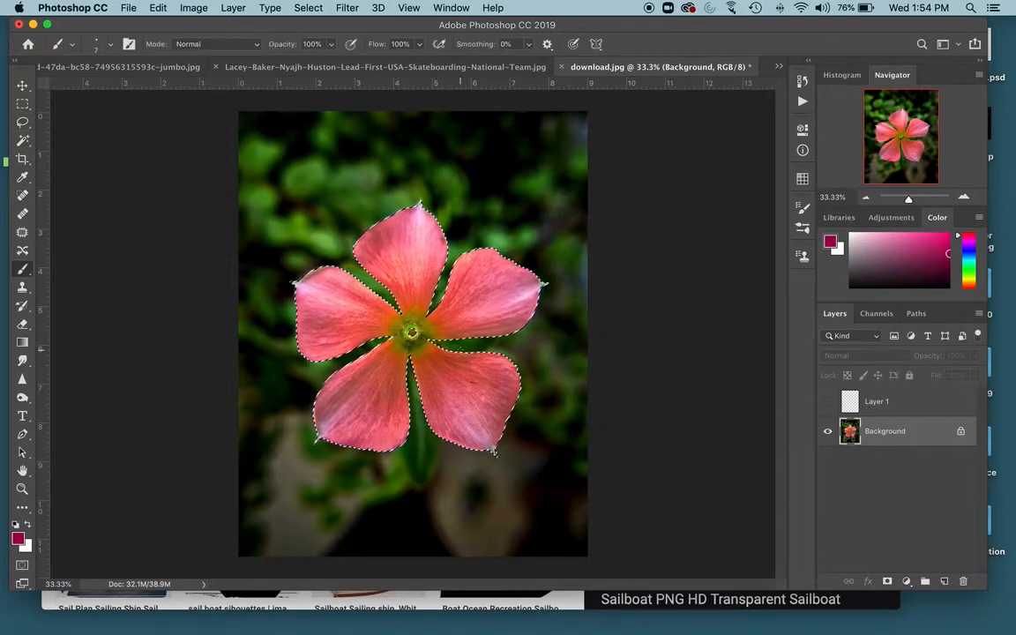
click(969, 253)
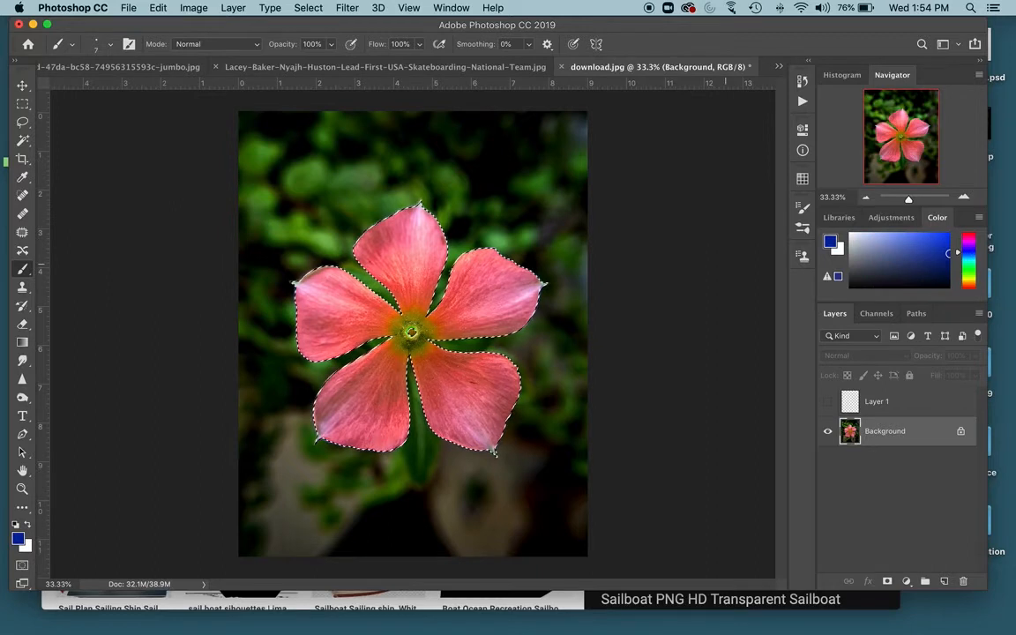
drag(401, 267, 441, 268)
drag(379, 265, 435, 264)
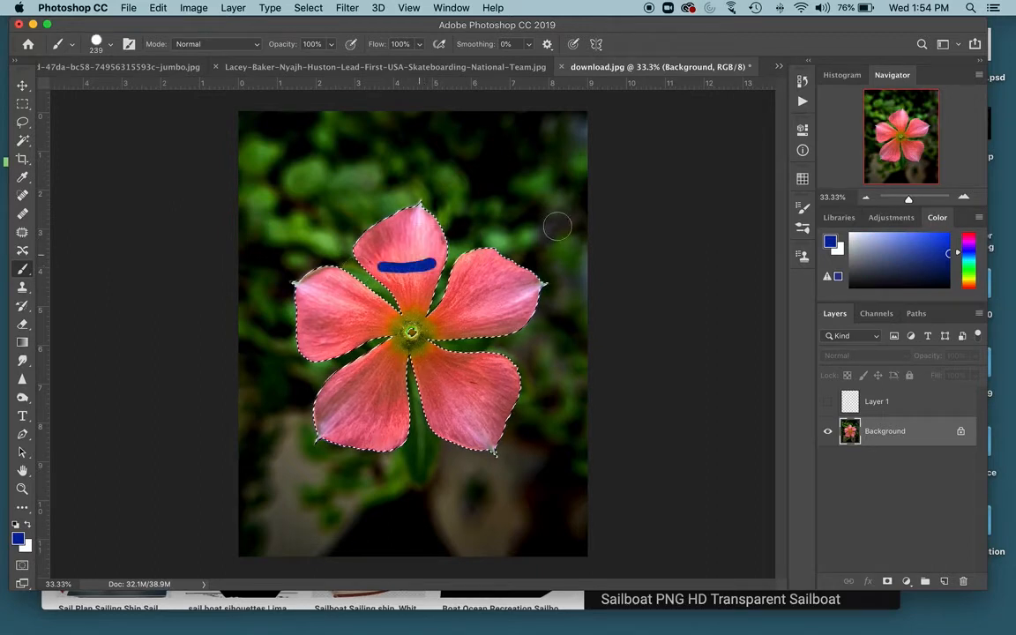
mouse_move(424, 211)
mouse_down()
mouse_move(370, 234)
mouse_move(410, 189)
mouse_move(373, 265)
mouse_move(366, 370)
mouse_move(430, 248)
mouse_move(307, 335)
mouse_move(439, 368)
mouse_move(402, 309)
mouse_up()
key(super+z)
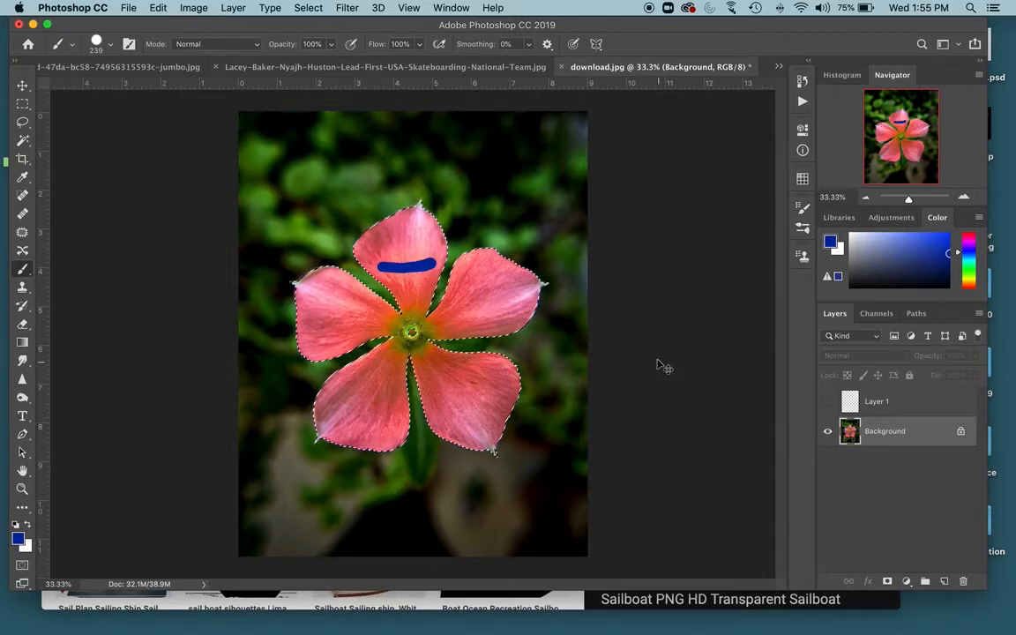
key(super+z)
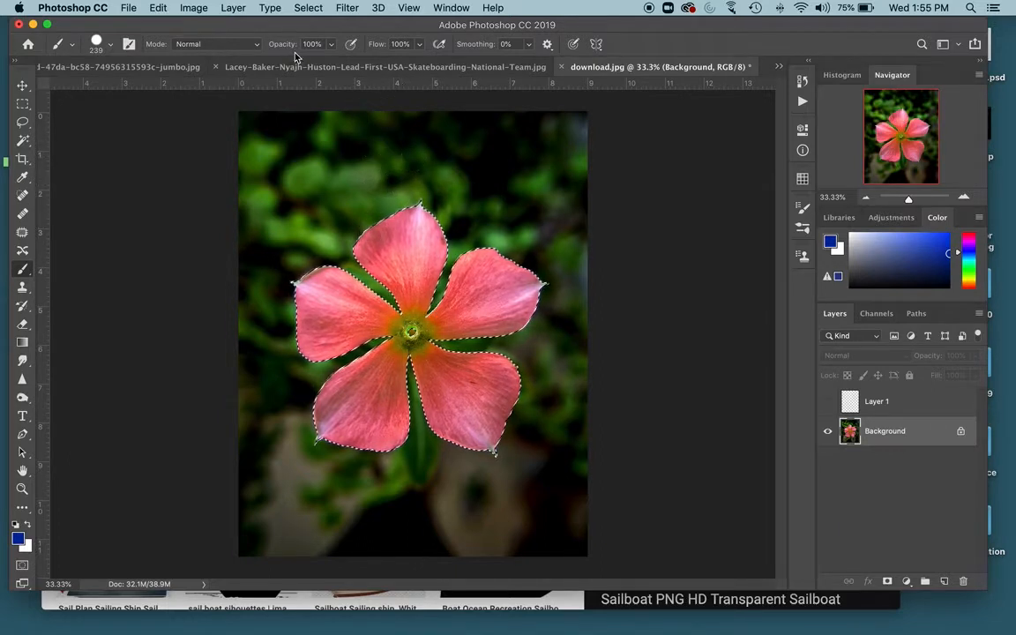
- Invert the selection to target the background, testing and undoing a blue brush stroke on it
click(305, 8)
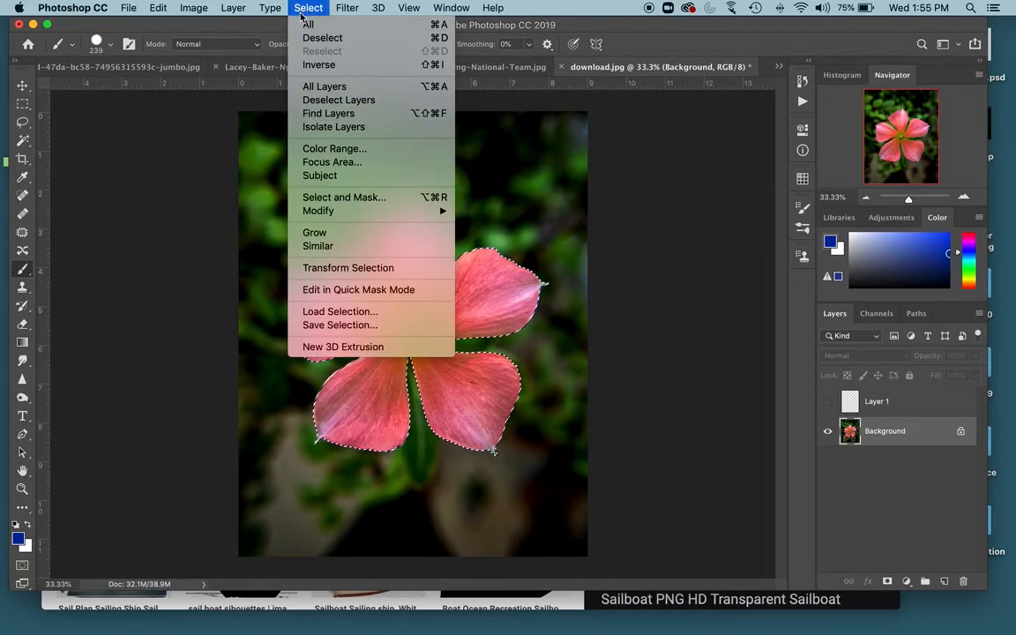
click(320, 64)
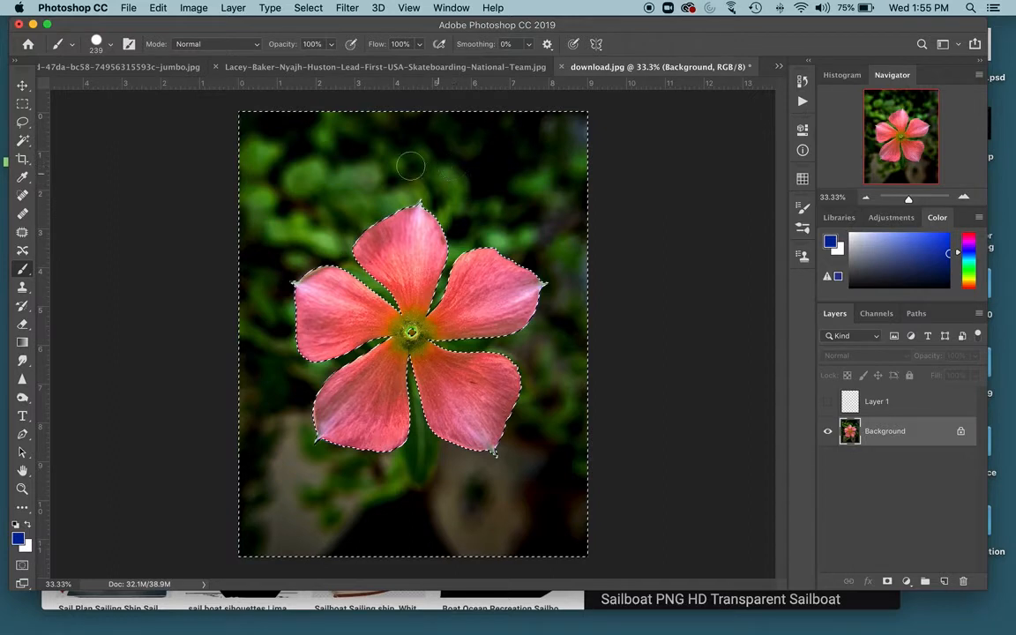
mouse_move(355, 147)
mouse_down()
mouse_move(362, 199)
mouse_move(378, 210)
mouse_up()
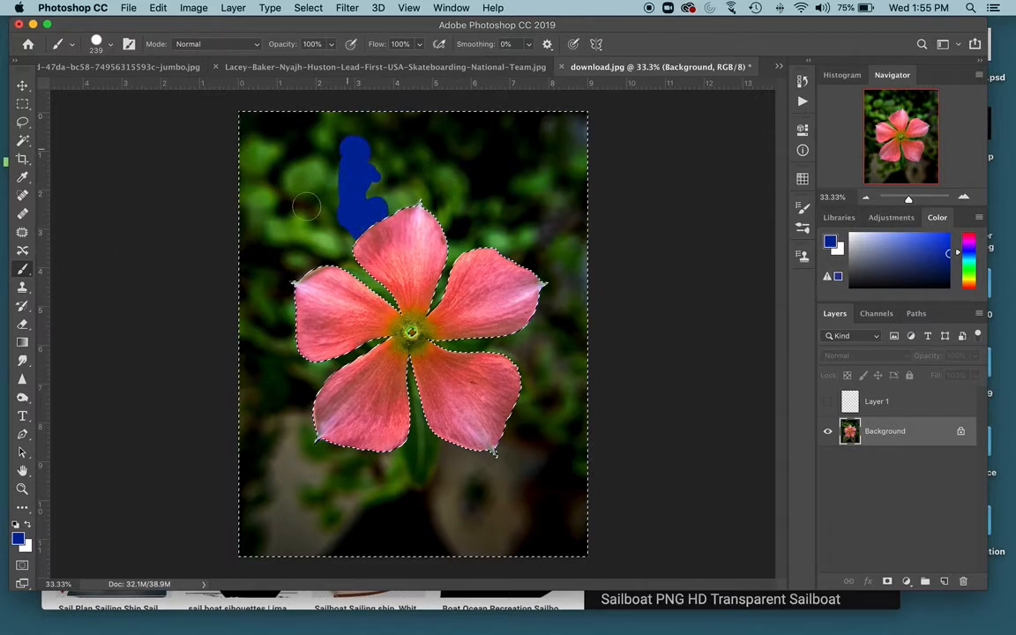
drag(306, 206, 265, 221)
key(super+z)
key(super+z)
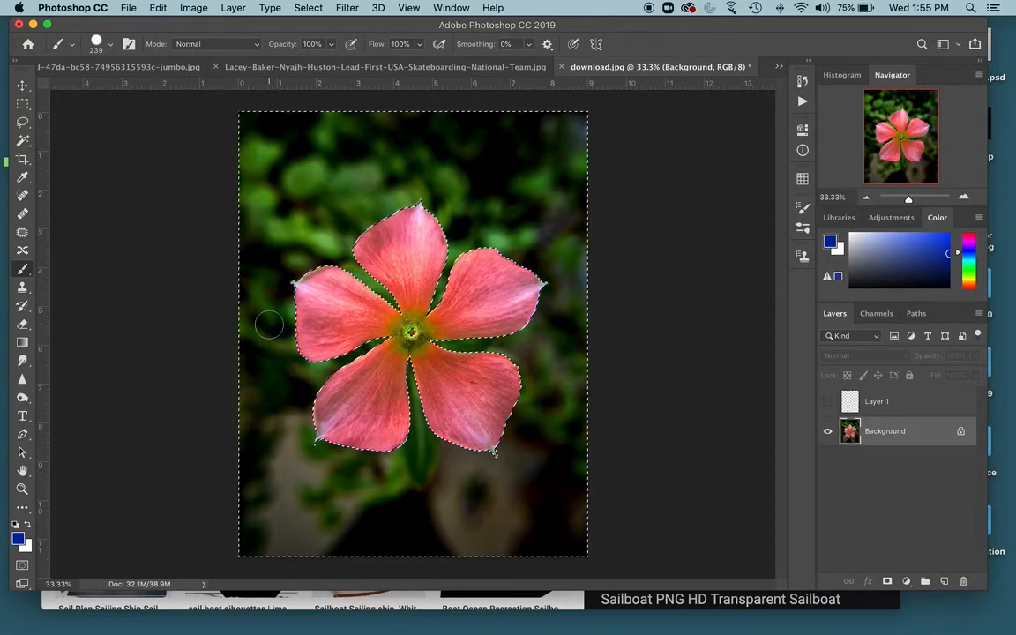
- Blur the selected background with a Gaussian Blur of 45.8 pixels radius, then deselect
click(347, 8)
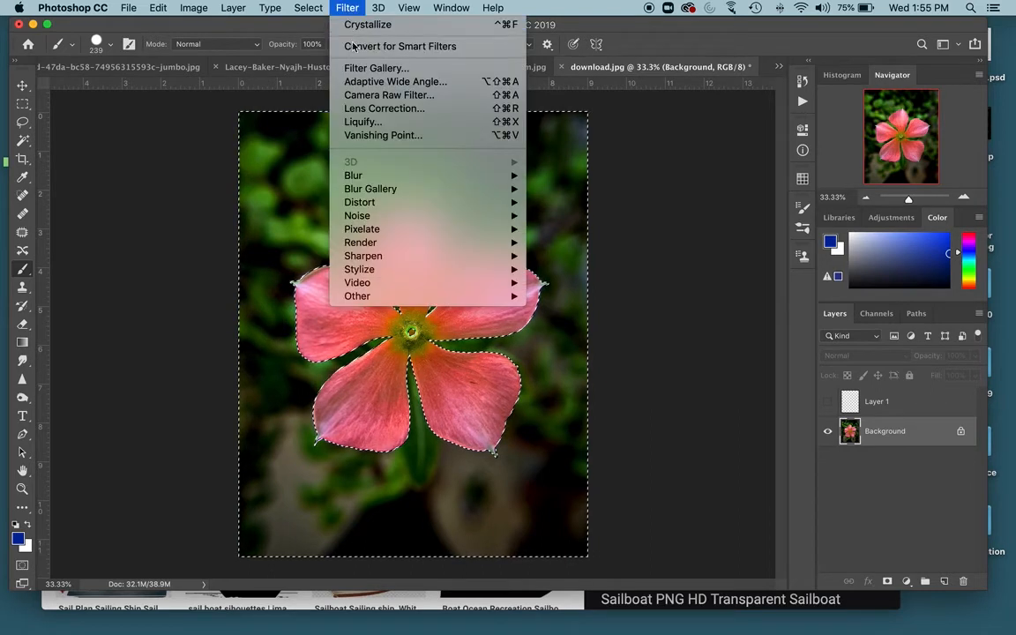
mouse_move(464, 195)
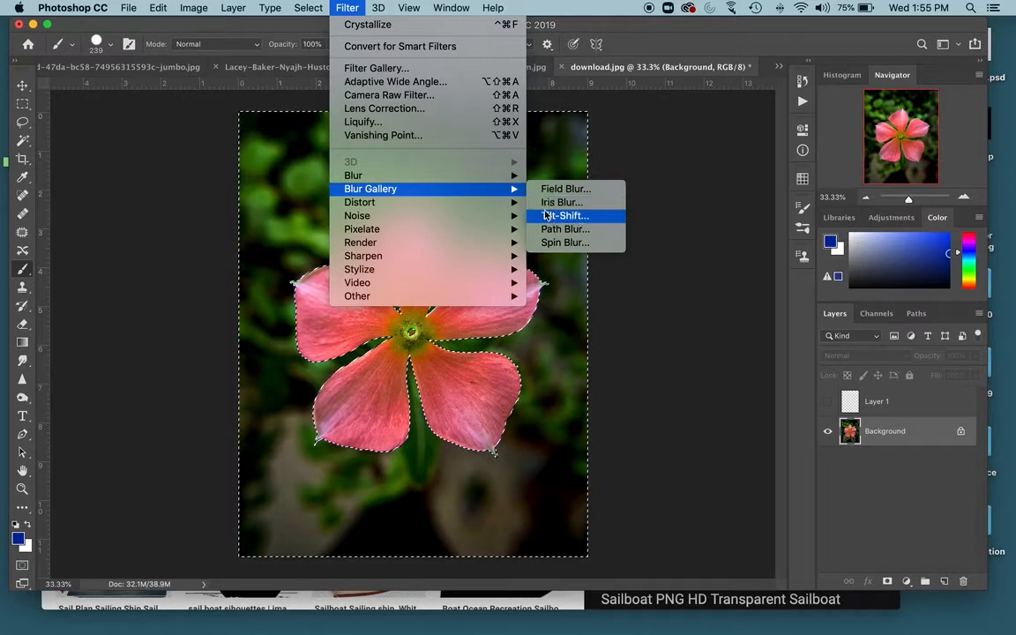
mouse_move(430, 174)
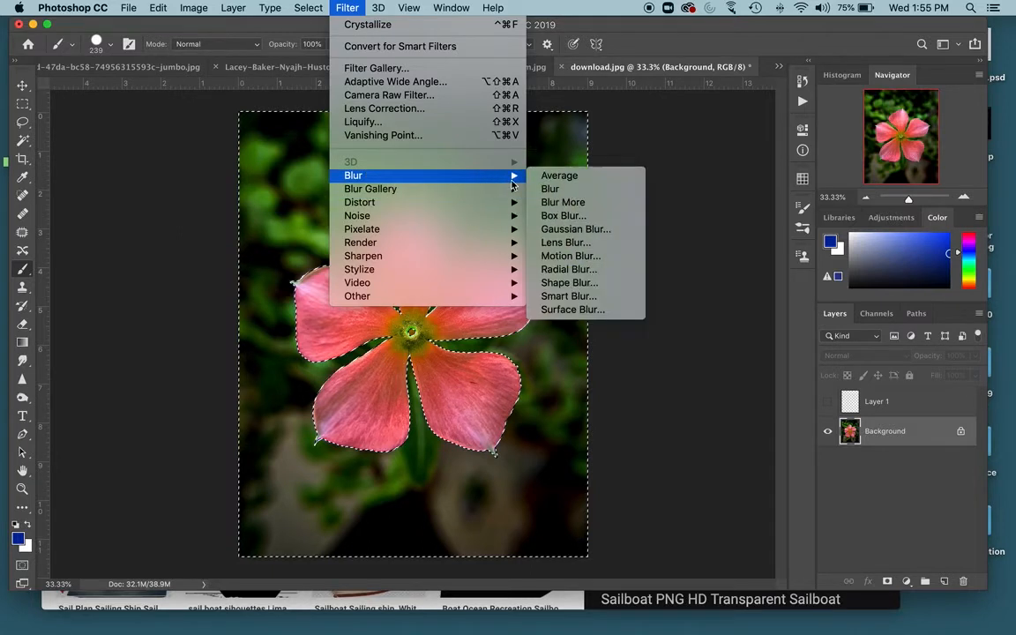
click(573, 230)
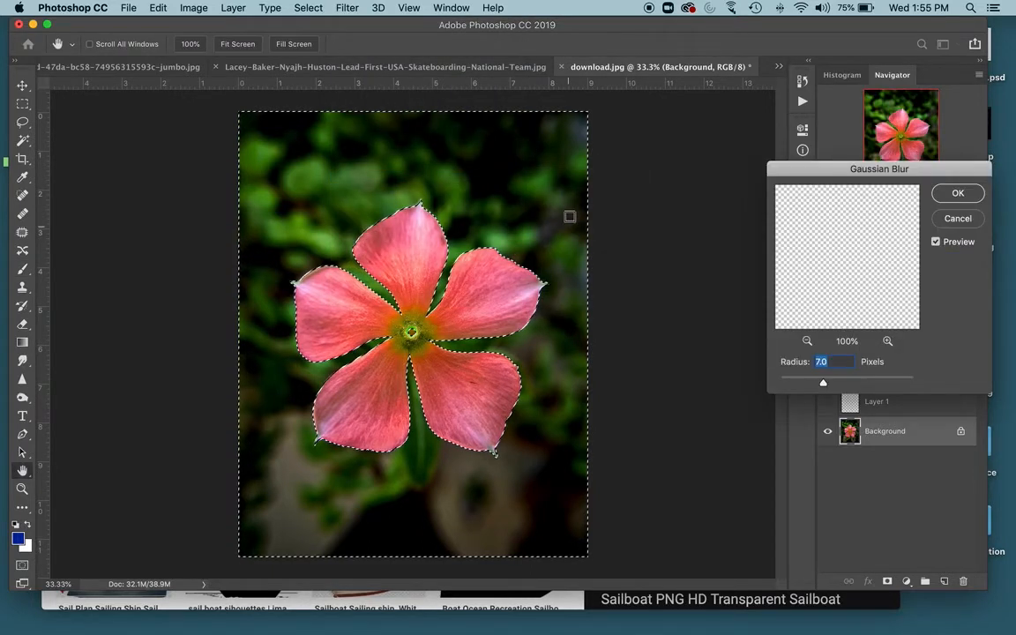
drag(856, 170, 767, 129)
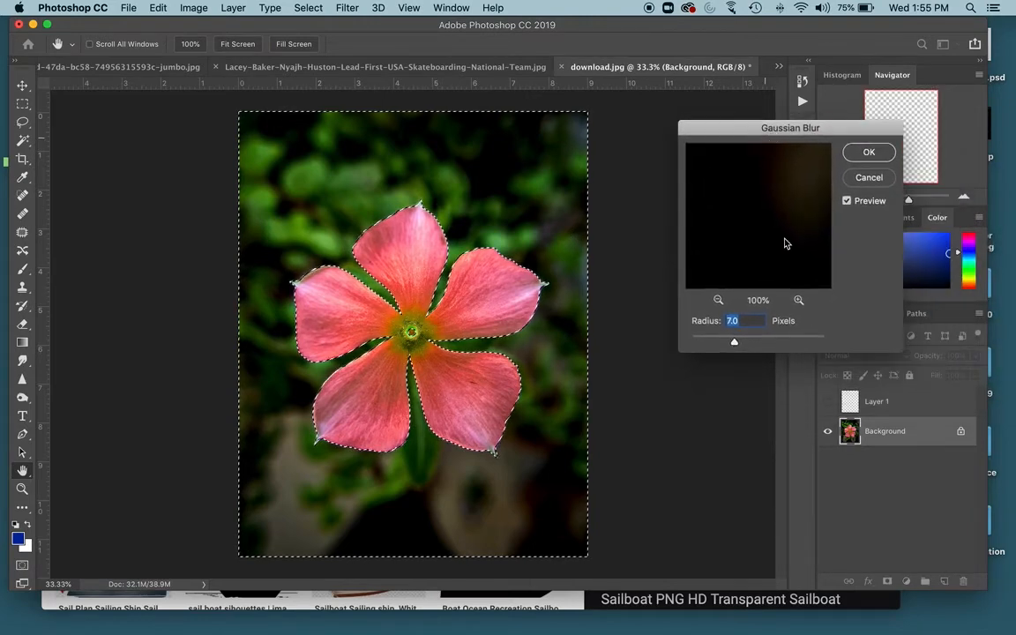
drag(719, 342, 714, 342)
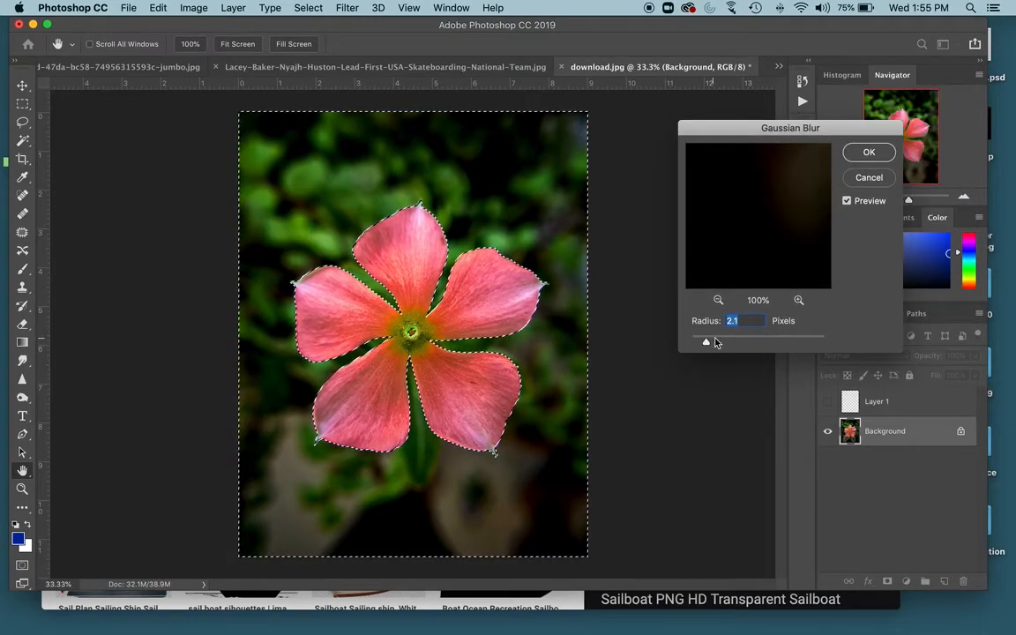
click(747, 338)
click(764, 341)
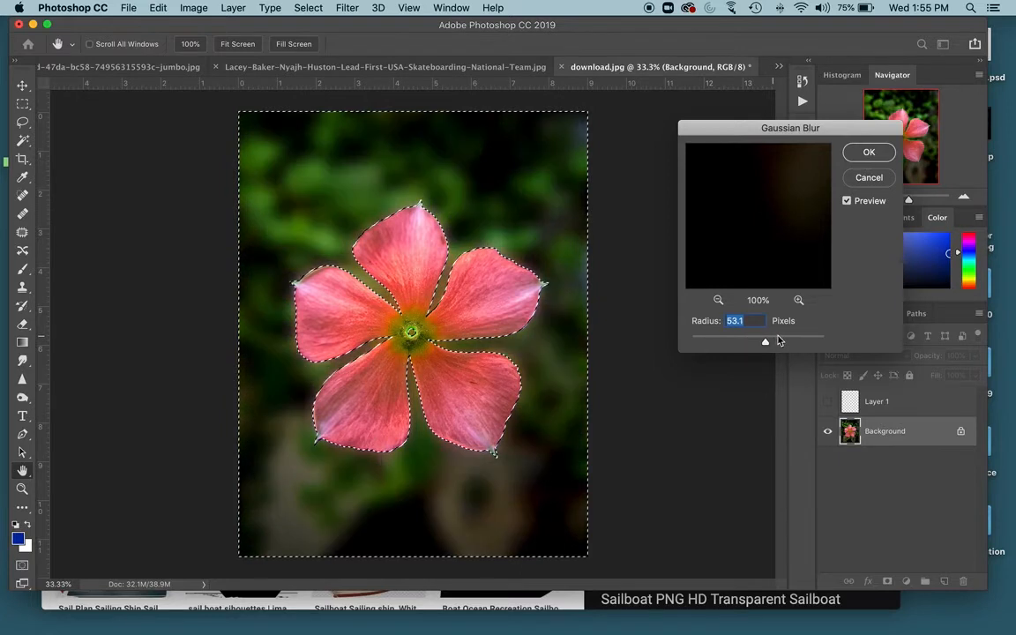
click(779, 340)
click(752, 341)
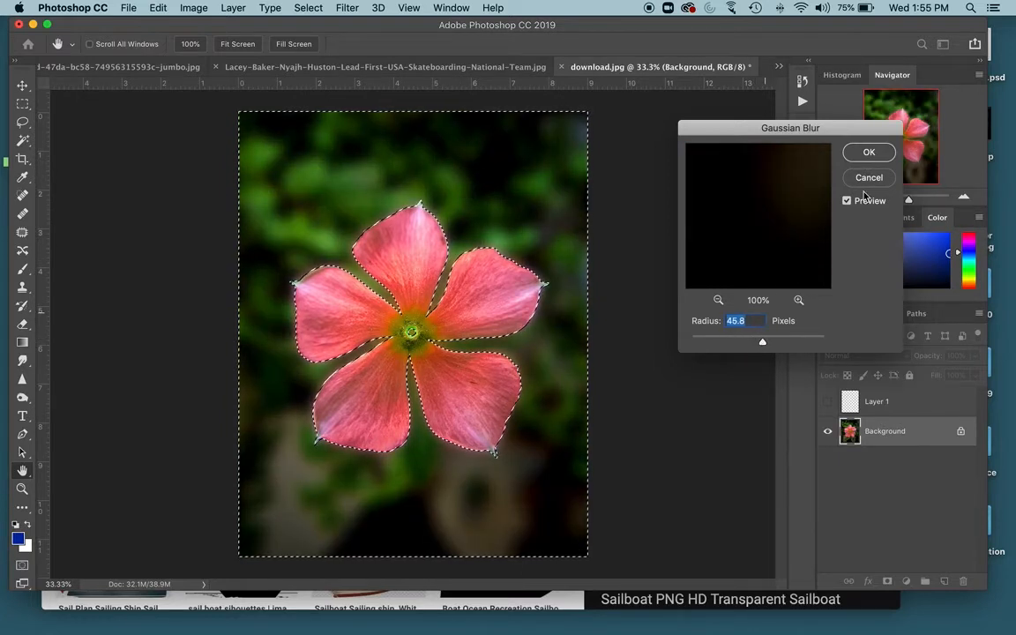
click(863, 152)
key(super+d)
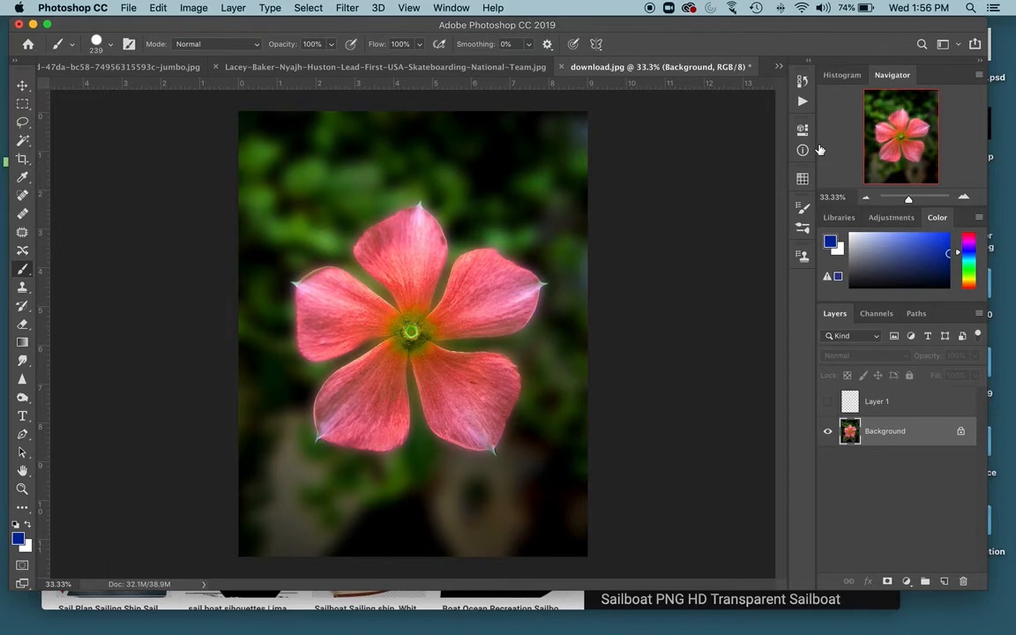
- Restore the background selection and recolour it with Hue/Saturation: Hue -173, Lightness +19, Saturation raised, then deselect
key(super+z)
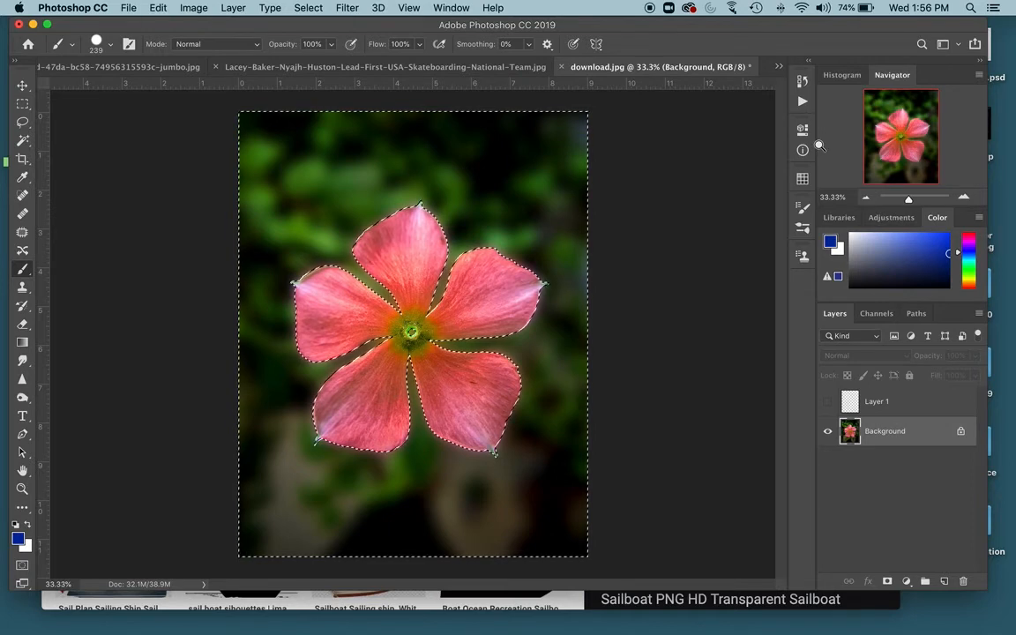
key(super+u)
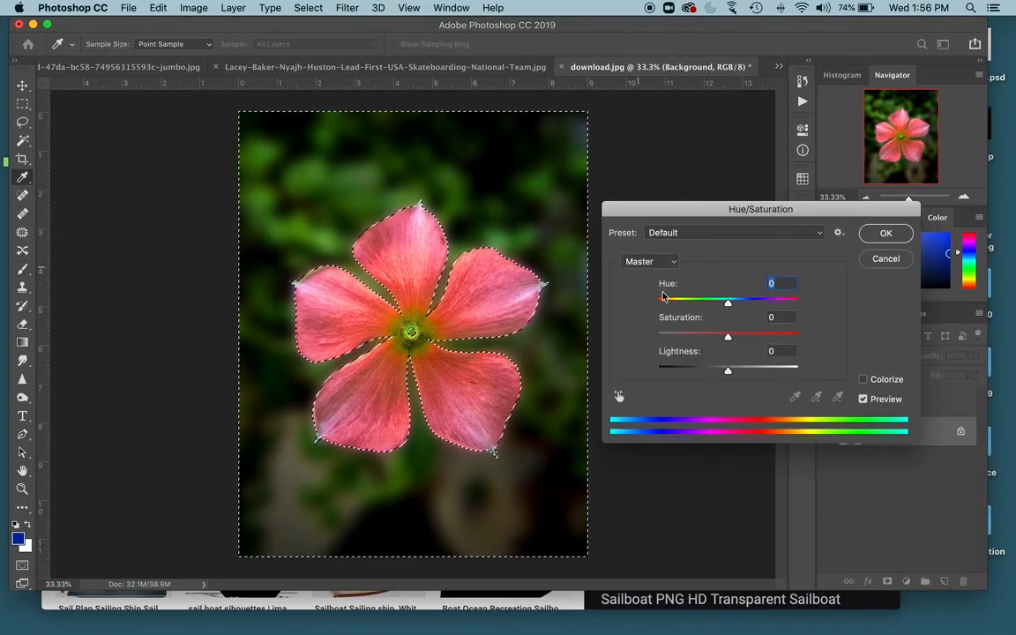
mouse_move(744, 220)
mouse_down()
mouse_move(731, 218)
mouse_move(761, 217)
mouse_up()
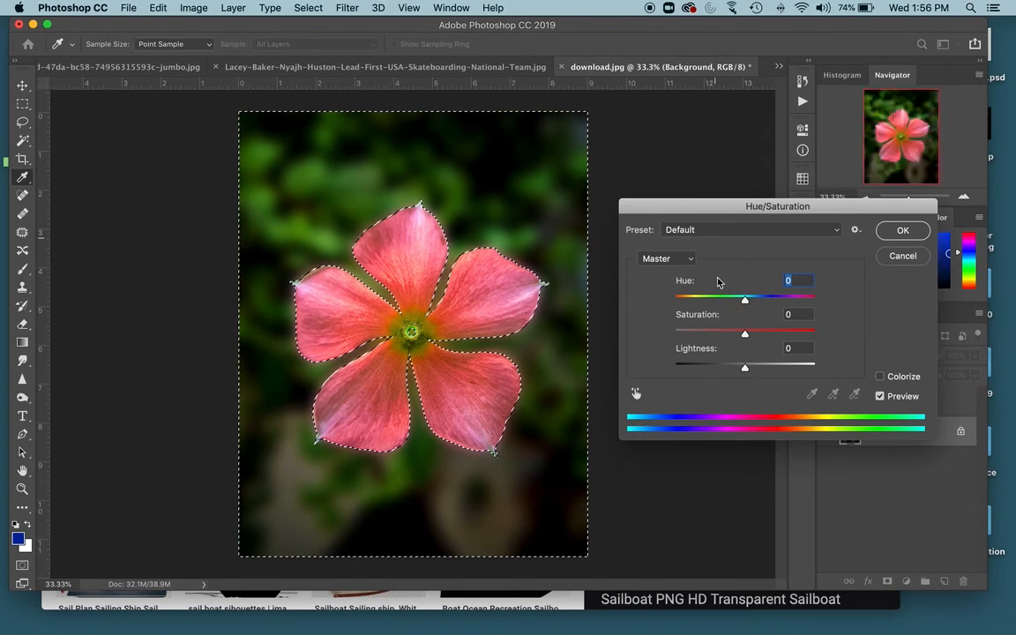
drag(732, 302, 676, 301)
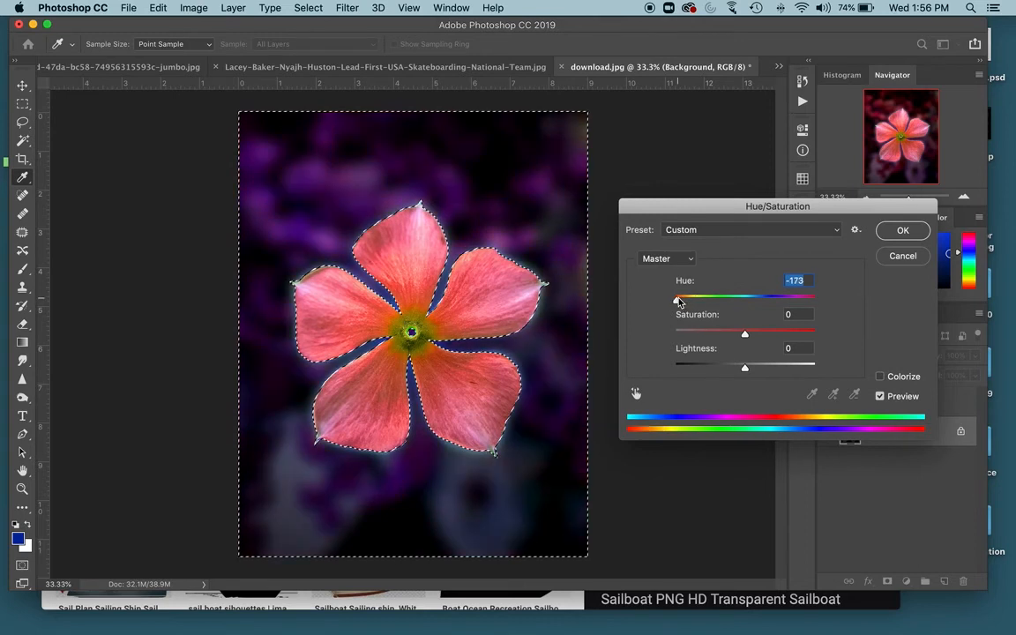
drag(745, 368, 760, 370)
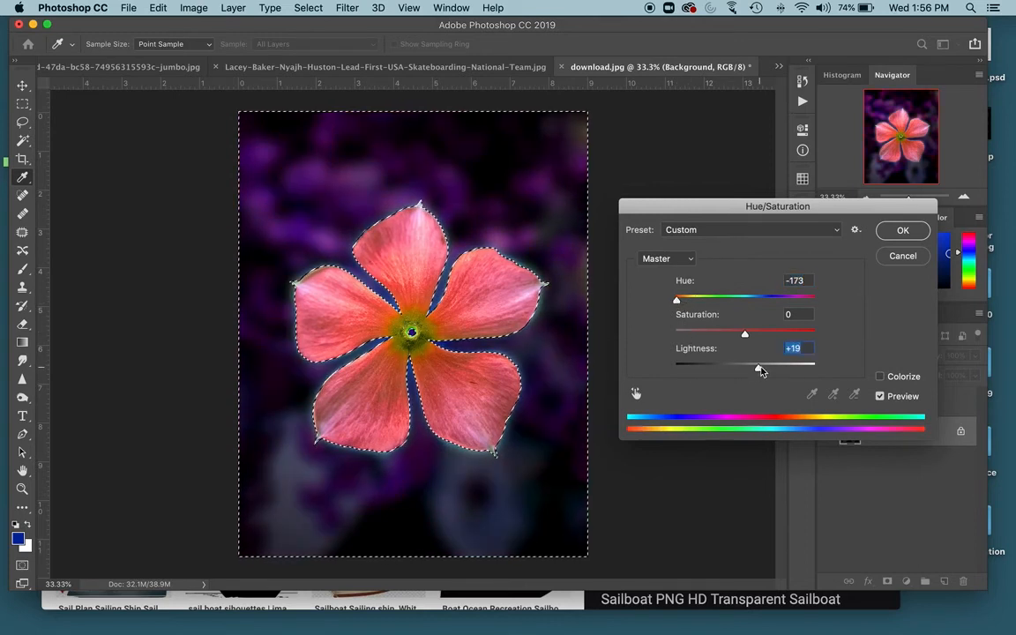
drag(745, 333, 777, 334)
click(904, 232)
key(b)
key(ctrl+d)
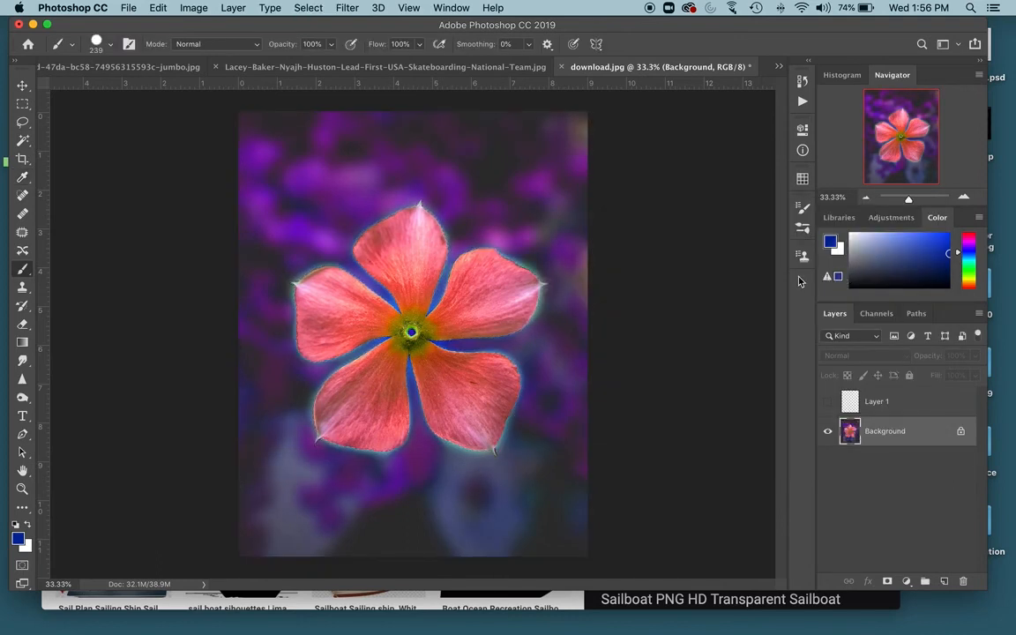